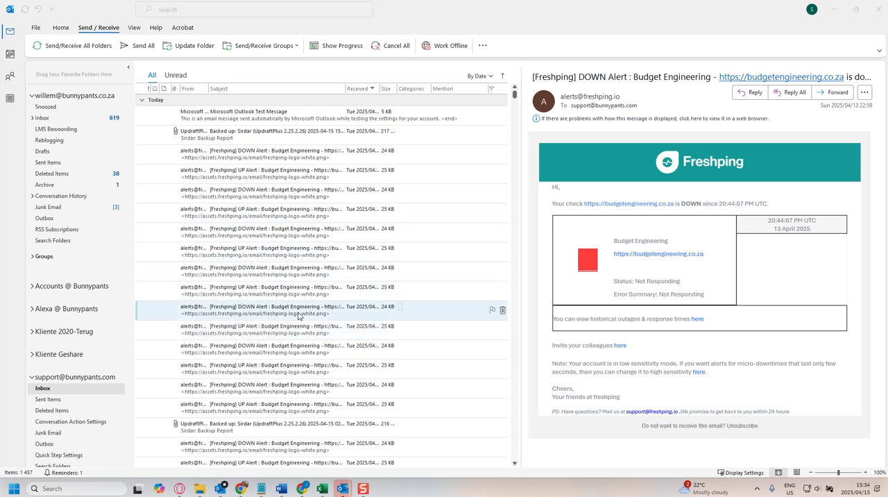
Open the POP account settings of the support mailbox from the email account list.
{"action": "scroll", "coordinate": [271, 323], "scroll_direction": "down", "scroll_amount": 3}
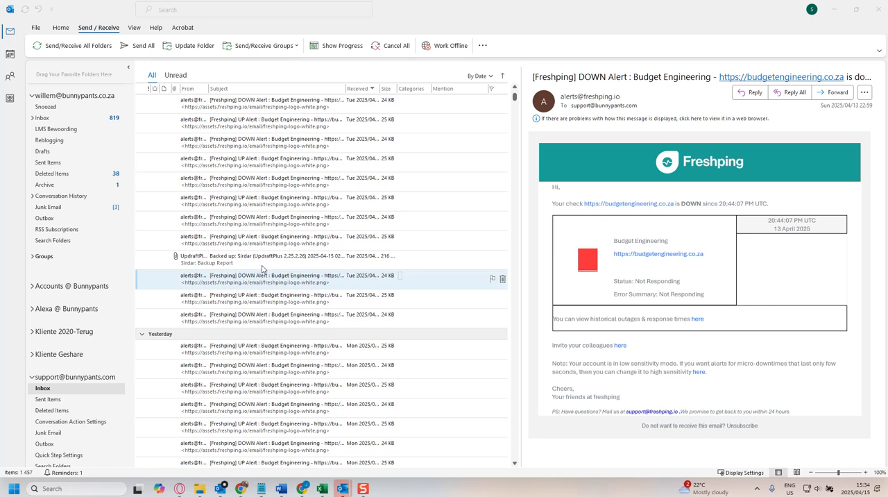
{"action": "left_click", "coordinate": [35, 29]}
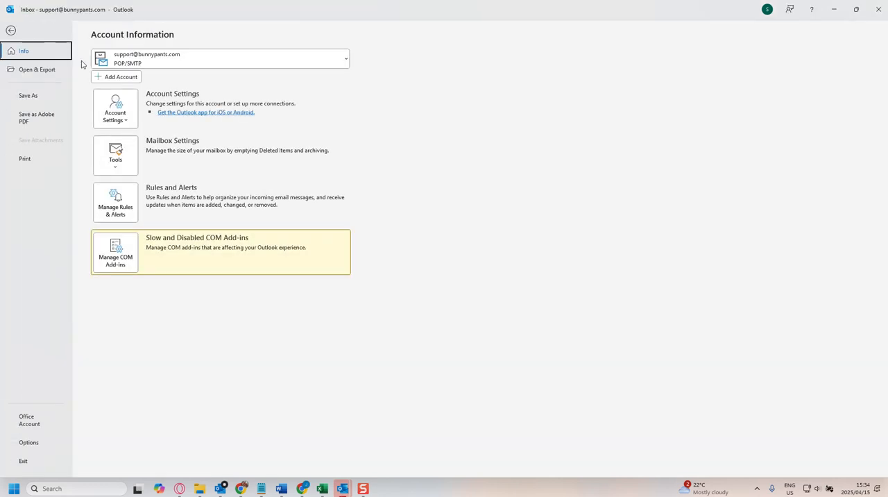
{"action": "left_click", "coordinate": [119, 113]}
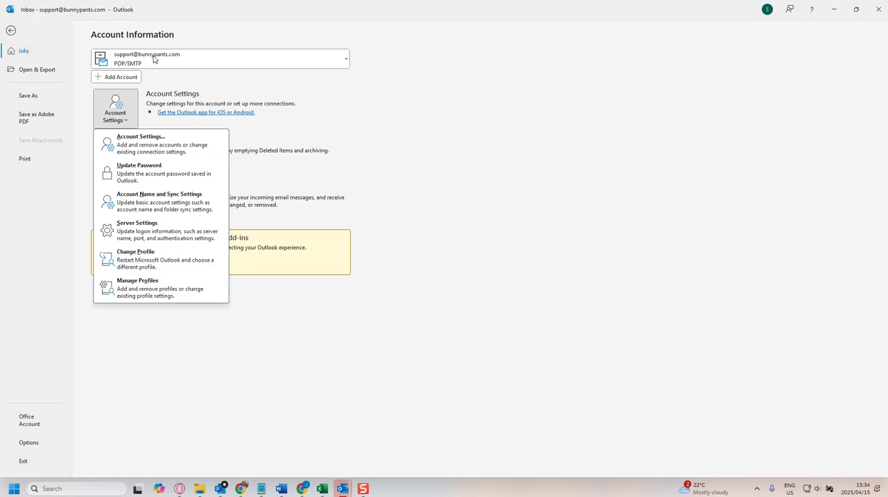
{"action": "left_click", "coordinate": [137, 146]}
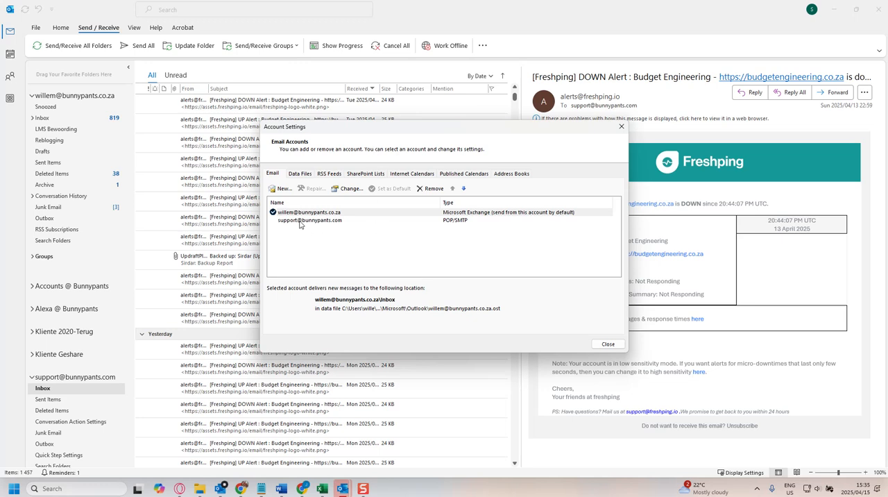
{"action": "double_click", "coordinate": [300, 221]}
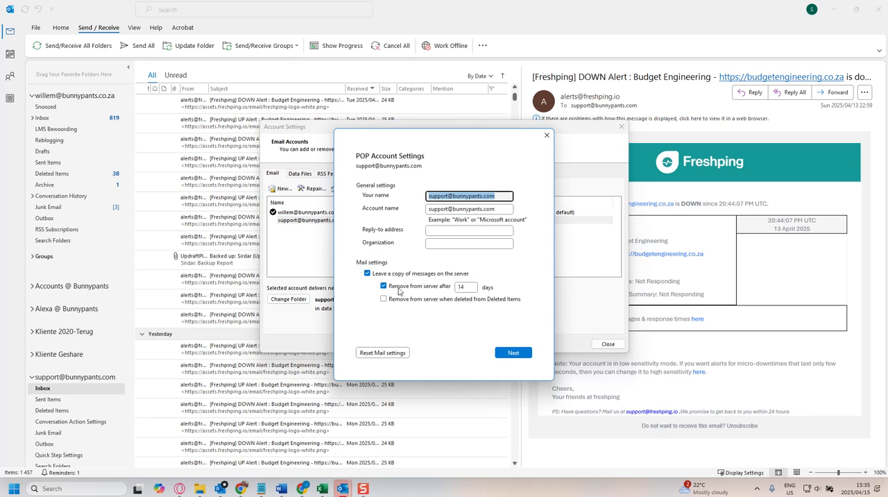
Try 99, 7 and 1 days as the period after which messages are removed from the server.
{"action": "double_click", "coordinate": [467, 288]}
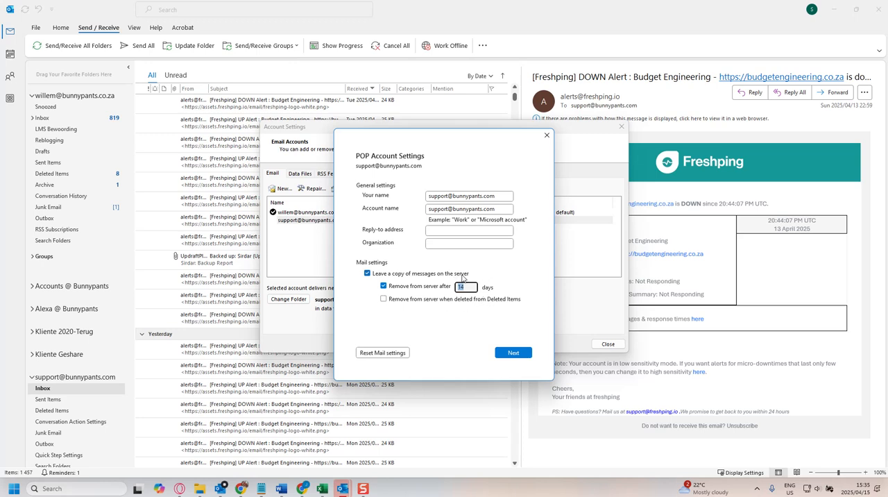
{"action": "left_click", "coordinate": [468, 287]}
{"action": "double_click", "coordinate": [467, 288]}
{"action": "type", "text": "99"}
{"action": "double_click", "coordinate": [462, 288]}
{"action": "type", "text": "7"}
{"action": "double_click", "coordinate": [459, 288]}
{"action": "type", "text": "1"}
Set messages to be removed from the server after 14 days, save the account, and recheck its POP settings.
{"action": "left_click_drag", "start_coordinate": [466, 287], "coordinate": [456, 288]}
{"action": "left_click", "coordinate": [511, 354]}
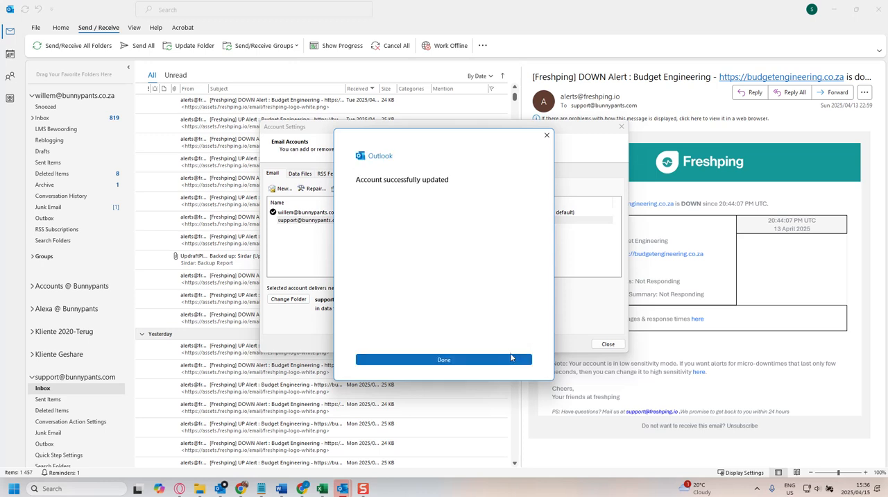
{"action": "left_click", "coordinate": [547, 135]}
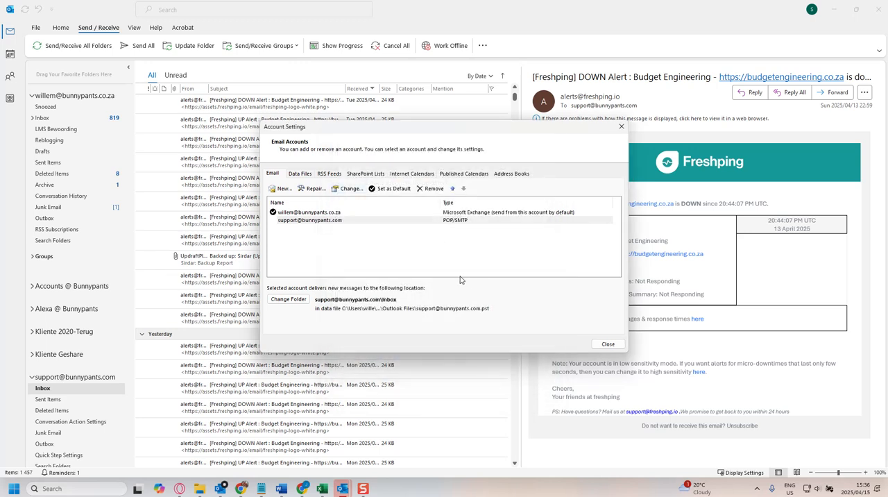
{"action": "double_click", "coordinate": [306, 220]}
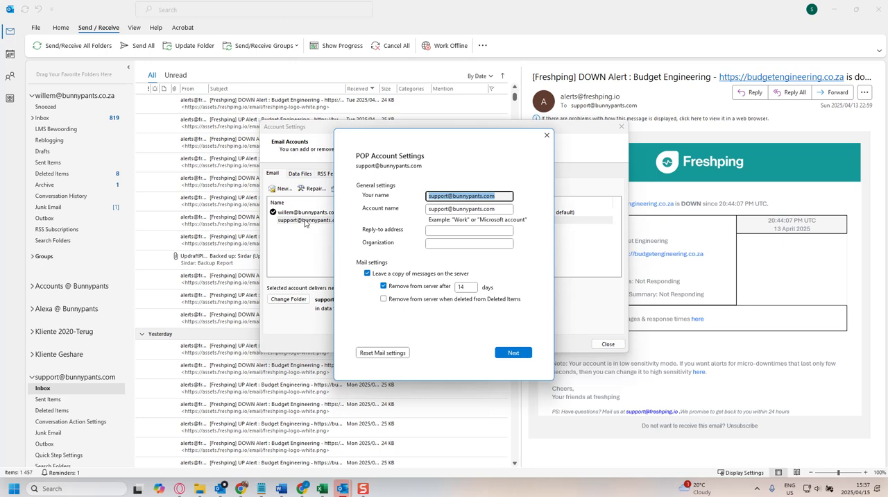
{"action": "left_click", "coordinate": [547, 135]}
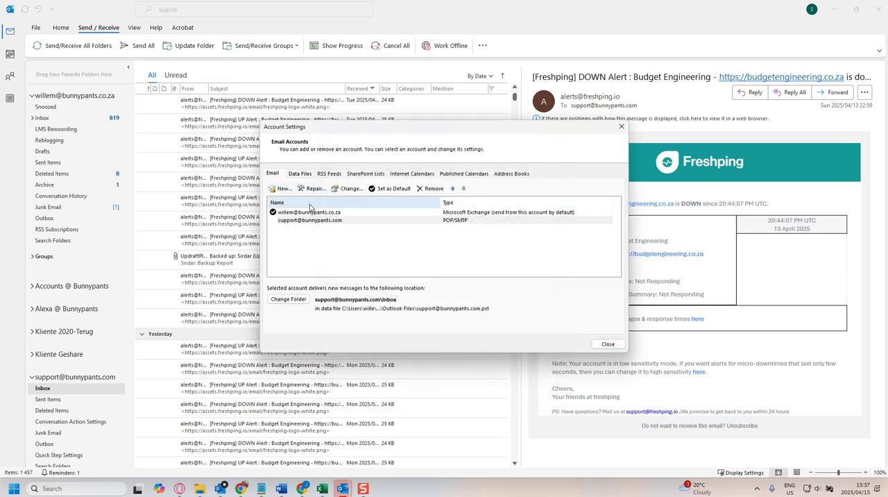
Open the folder that holds the support mailbox's Outlook data file.
{"action": "left_click", "coordinate": [297, 175]}
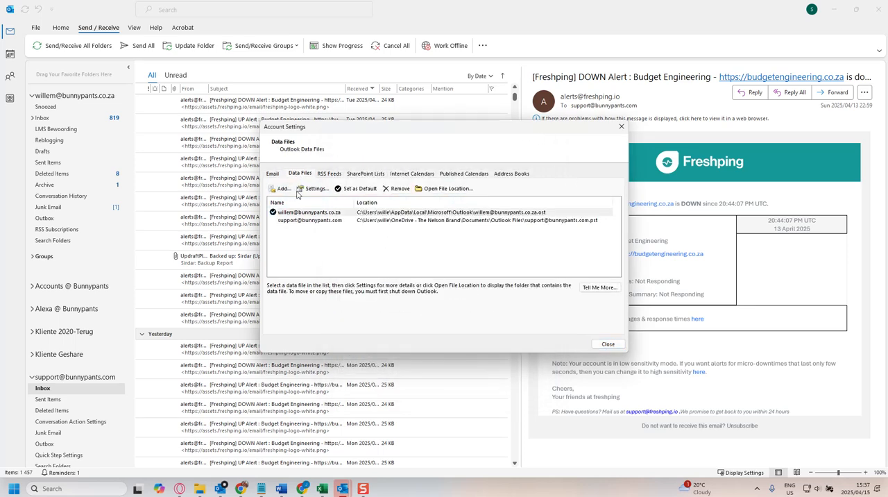
{"action": "left_click", "coordinate": [283, 221]}
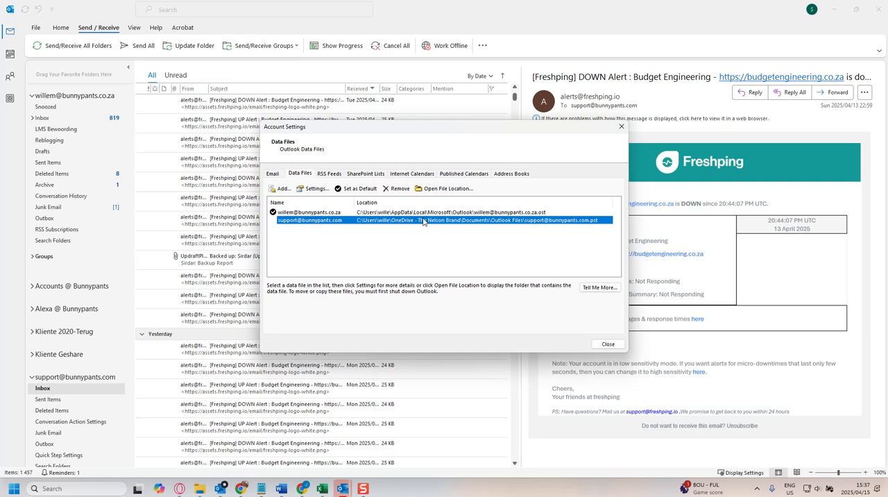
{"action": "left_click", "coordinate": [432, 189]}
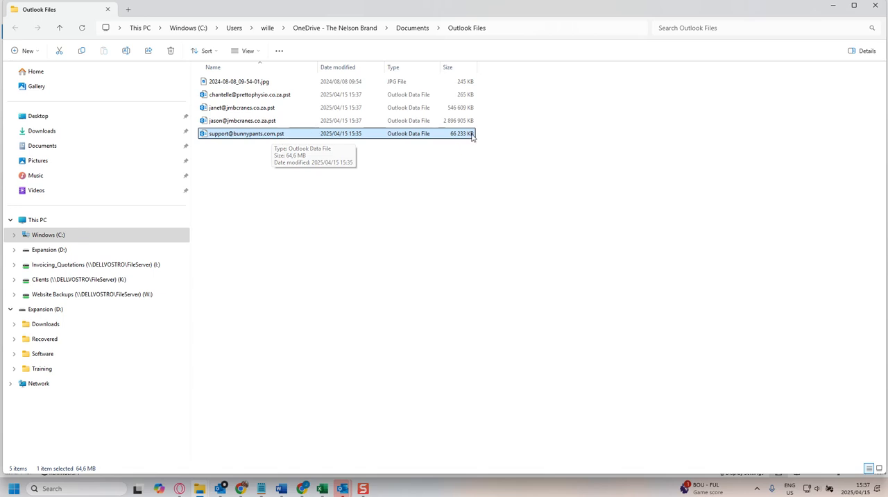
Examine the support mailbox's .pst file and the full path of the Outlook Files folder.
{"action": "right_click", "coordinate": [233, 138]}
{"action": "left_click", "coordinate": [271, 154]}
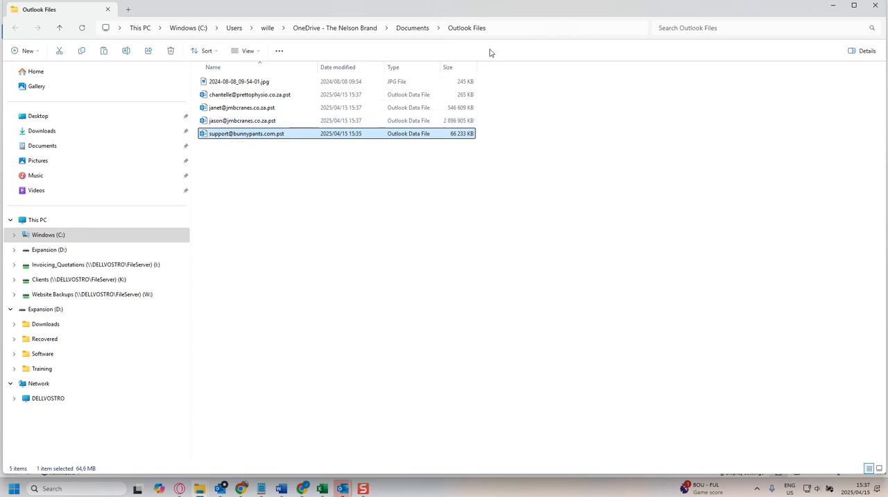
{"action": "left_click", "coordinate": [345, 30]}
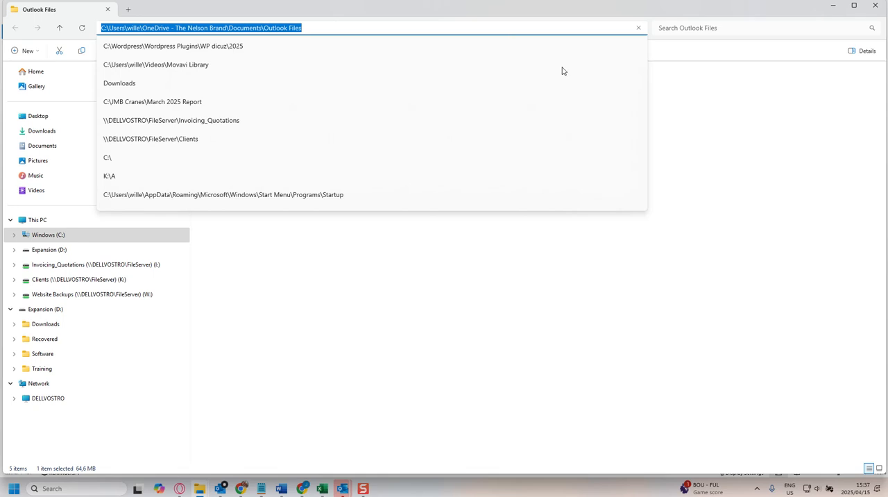
{"action": "left_click", "coordinate": [428, 295]}
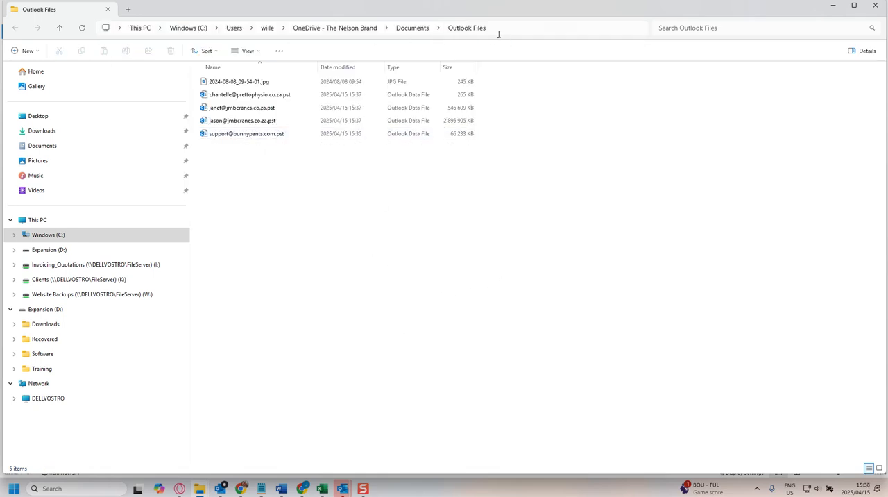
{"action": "left_click", "coordinate": [266, 135]}
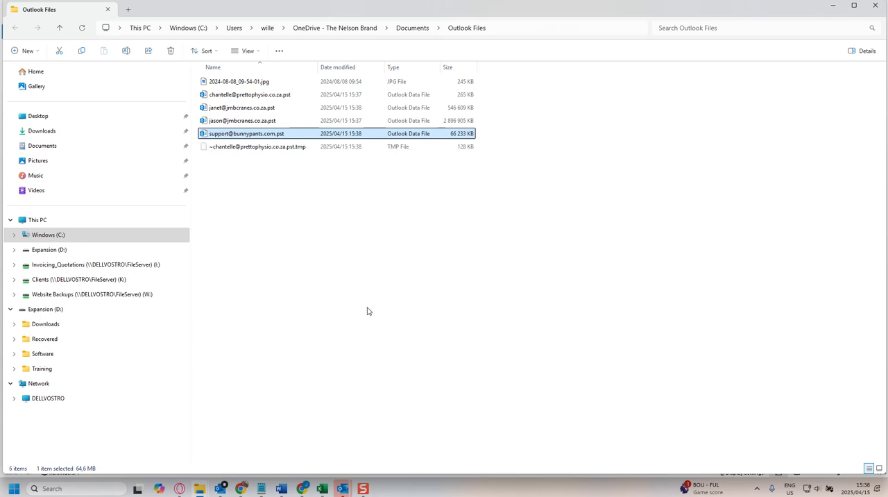
{"action": "left_click", "coordinate": [395, 436]}
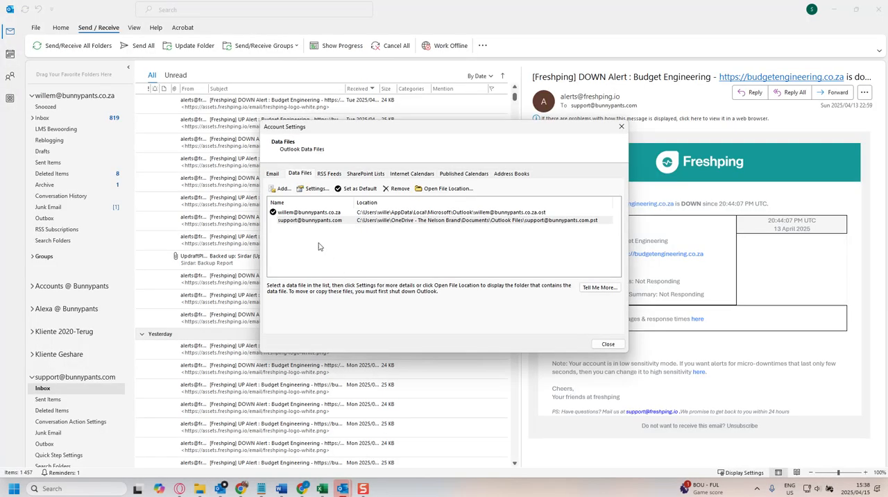
{"action": "left_click", "coordinate": [622, 127]}
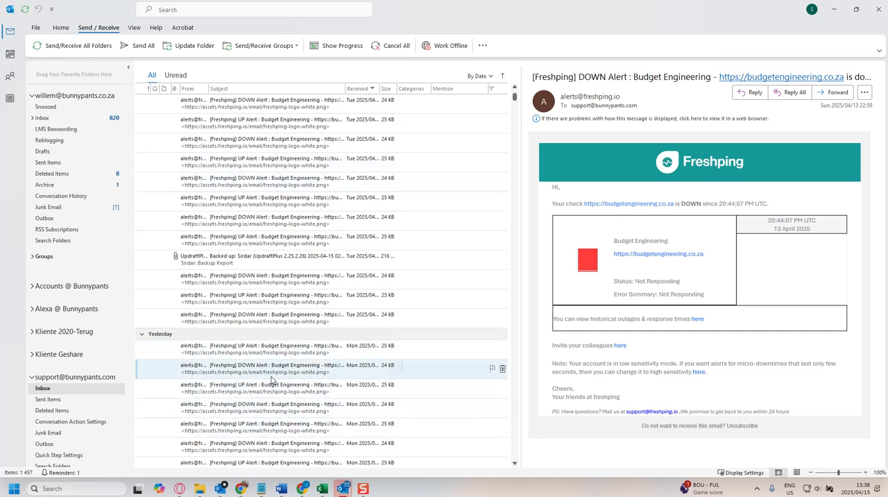
{"action": "scroll", "coordinate": [295, 371], "scroll_direction": "down", "scroll_amount": 3}
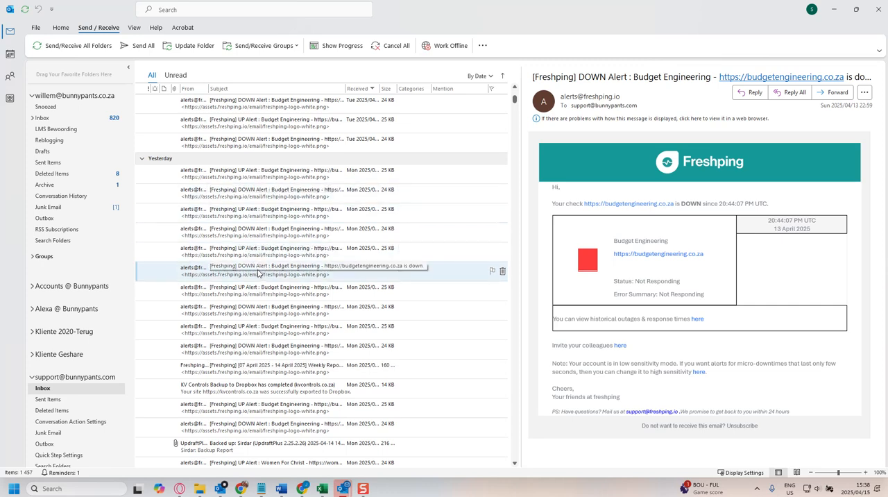
{"action": "scroll", "coordinate": [259, 273], "scroll_direction": "up", "scroll_amount": 3}
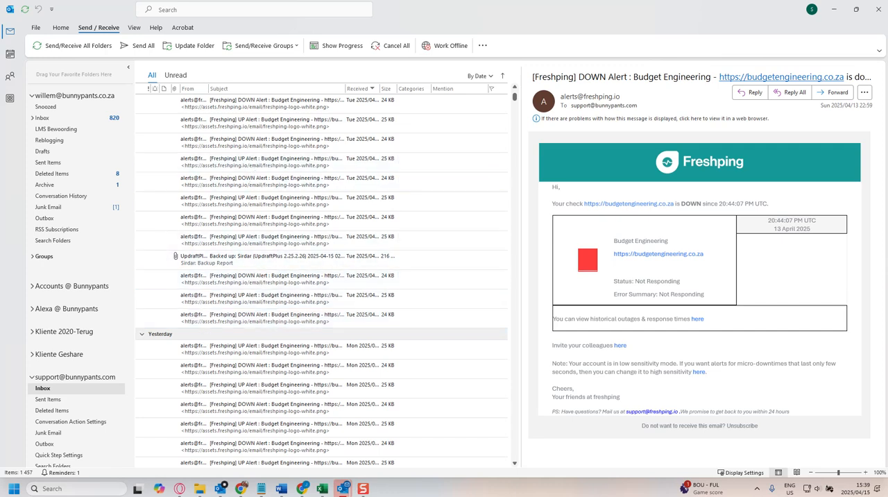
Switch to Chrome and open webmail.bunnypants.com.
{"action": "key", "text": "alt+Tab"}
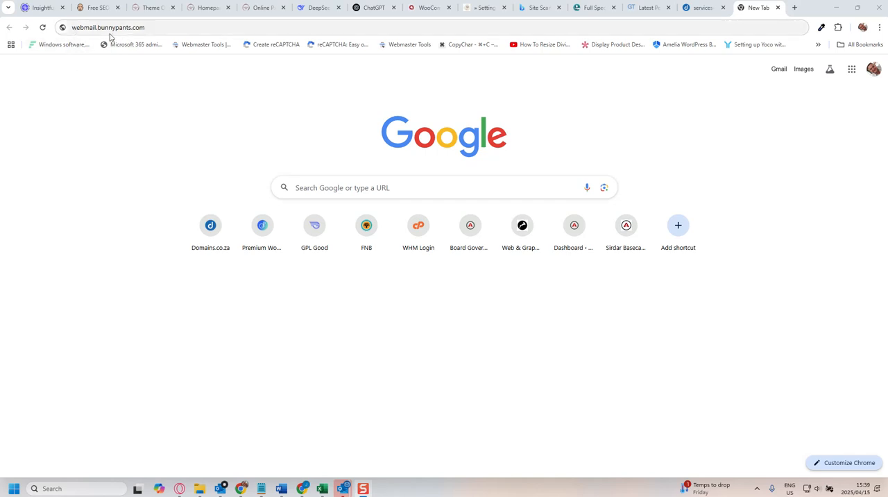
{"action": "left_click_drag", "start_coordinate": [151, 30], "coordinate": [98, 29]}
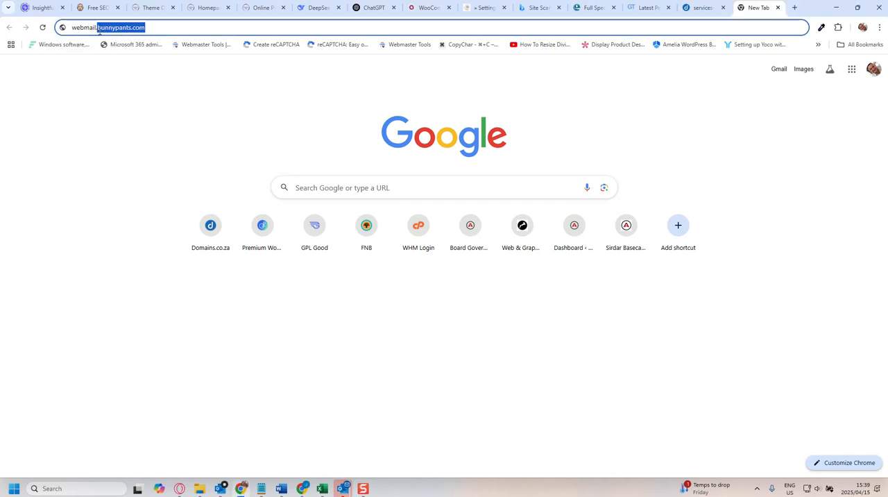
{"action": "left_click", "coordinate": [147, 27]}
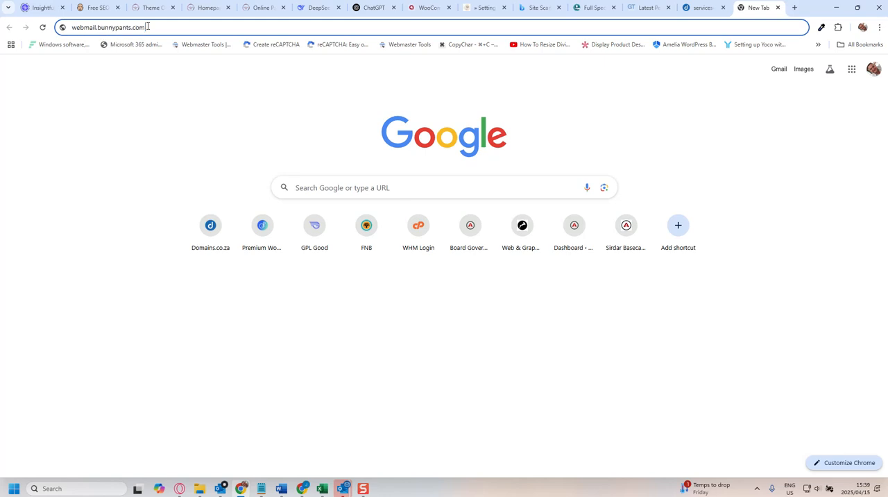
{"action": "key", "text": "Return"}
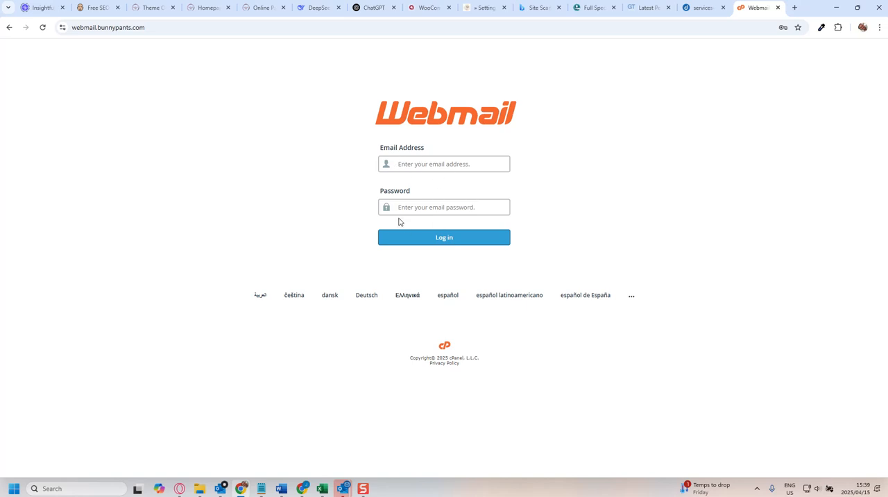
Log in to webmail with the support mailbox's email address and password, and dismiss the offer to save the password.
{"action": "left_click", "coordinate": [399, 165]}
{"action": "left_click", "coordinate": [414, 212]}
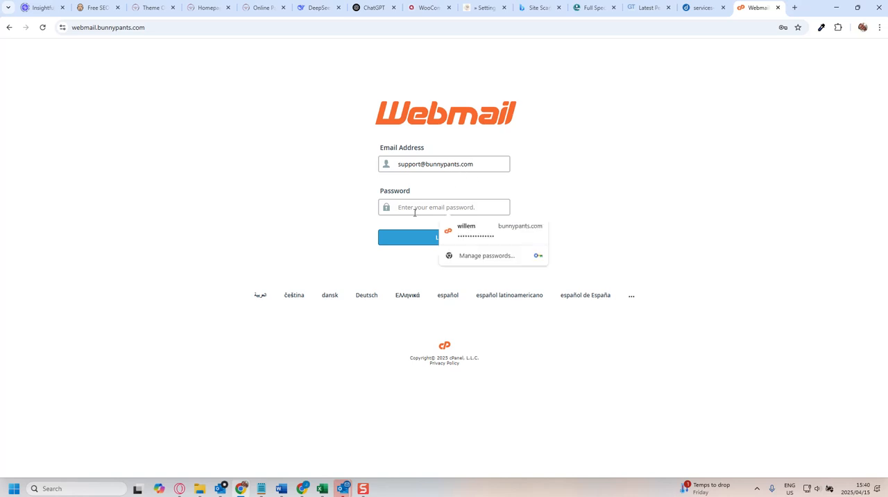
{"action": "type", "text": "••"}
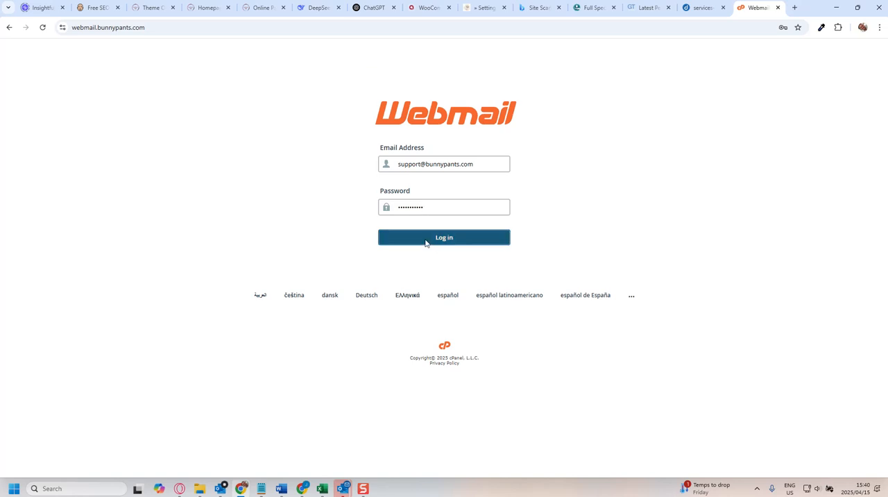
{"action": "left_click", "coordinate": [425, 240]}
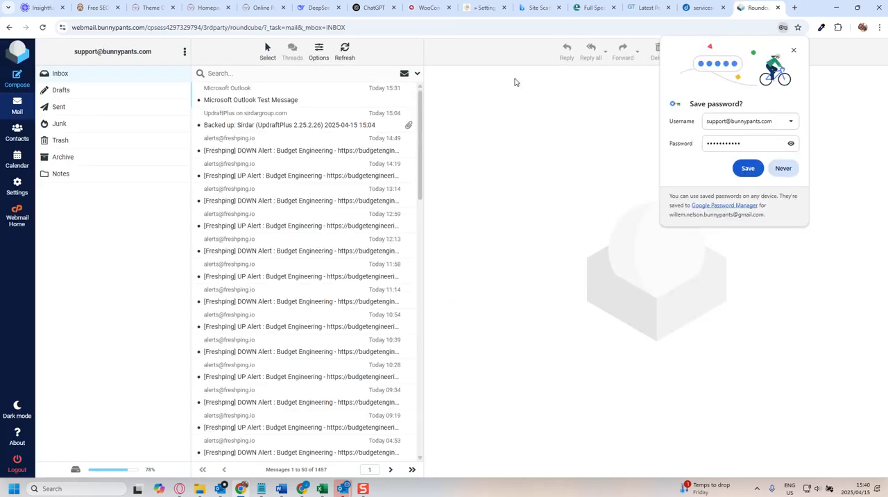
{"action": "left_click", "coordinate": [795, 51]}
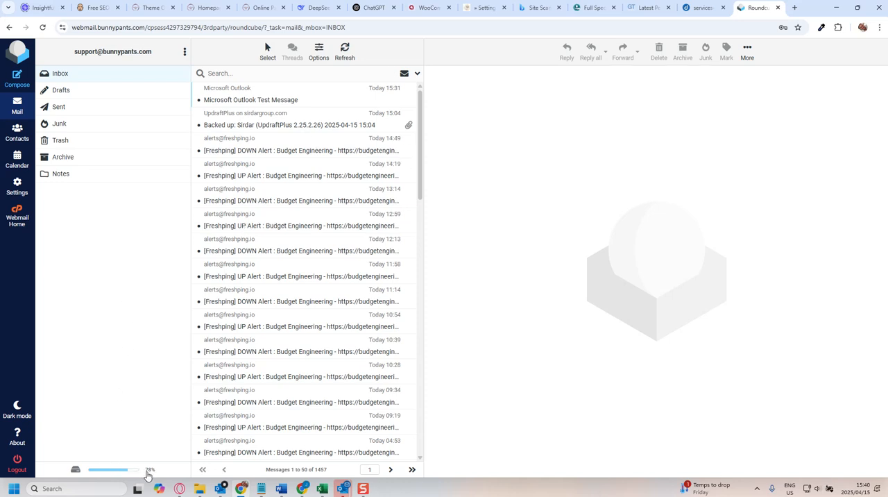
Delete all messages on the last page of the inbox, page 30.
{"action": "mouse_move", "coordinate": [152, 475]}
{"action": "left_click", "coordinate": [412, 469]}
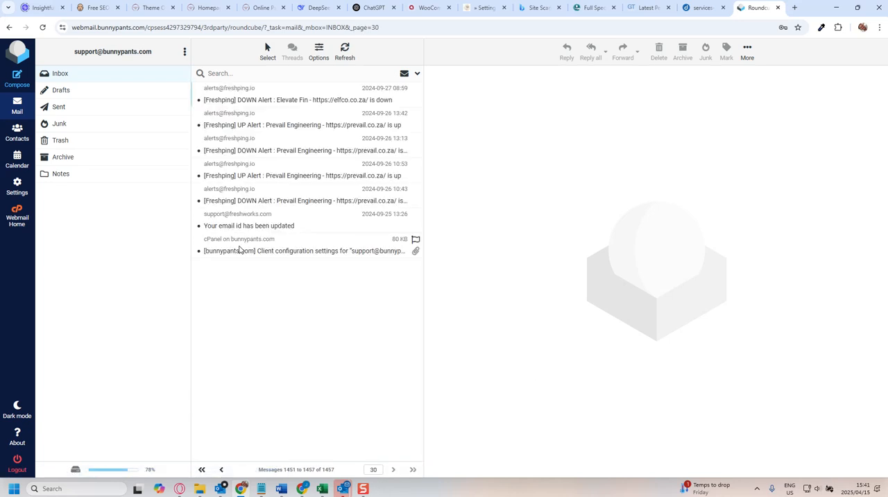
{"action": "left_click", "coordinate": [240, 251]}
{"action": "key", "text": "shift+Up"}
{"action": "key", "text": "shift+Up"}
{"action": "key", "text": "shift+Up"}
{"action": "key", "text": "shift+Up"}
{"action": "key", "text": "shift+Up"}
{"action": "key", "text": "shift+Up"}
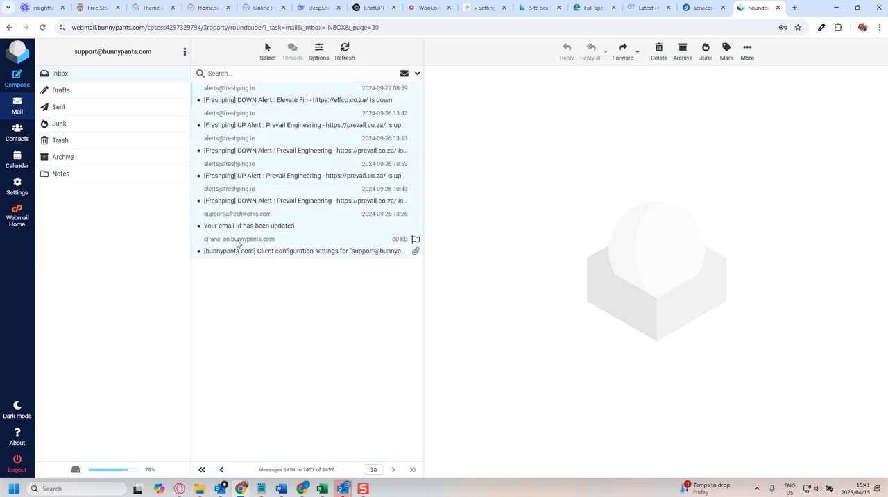
{"action": "key", "text": "Delete"}
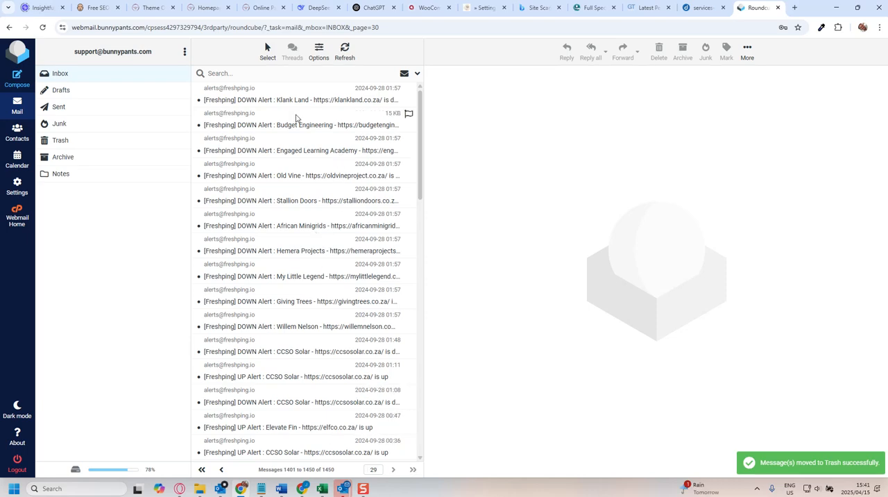
Delete all messages on page 29 of the inbox.
{"action": "left_click", "coordinate": [280, 103]}
{"action": "key", "text": "shift+Down"}
{"action": "key", "text": "shift+Down"}
{"action": "key", "text": "shift+Down"}
{"action": "key", "text": "shift+Down"}
{"action": "key", "text": "shift+Down"}
{"action": "key", "text": "shift+Down"}
{"action": "key", "text": "shift+Down"}
{"action": "key", "text": "shift+Down"}
{"action": "key", "text": "shift+Down"}
{"action": "key", "text": "shift+Down"}
{"action": "key", "text": "shift+Down"}
{"action": "key", "text": "shift+Down"}
{"action": "key", "text": "shift+Down"}
{"action": "key", "text": "shift+Down"}
{"action": "key", "text": "shift+Down"}
{"action": "key", "text": "shift+Down"}
{"action": "key", "text": "shift+Down"}
{"action": "key", "text": "shift+Down"}
{"action": "key", "text": "shift+Down"}
{"action": "key", "text": "shift+Down"}
{"action": "key", "text": "shift+Down"}
{"action": "key", "text": "shift+Down"}
{"action": "key", "text": "shift+Down"}
{"action": "key", "text": "shift+Down"}
{"action": "key", "text": "shift+Down"}
{"action": "key", "text": "shift+Down"}
{"action": "key", "text": "shift+Down"}
{"action": "key", "text": "shift+Down"}
{"action": "key", "text": "Delete"}
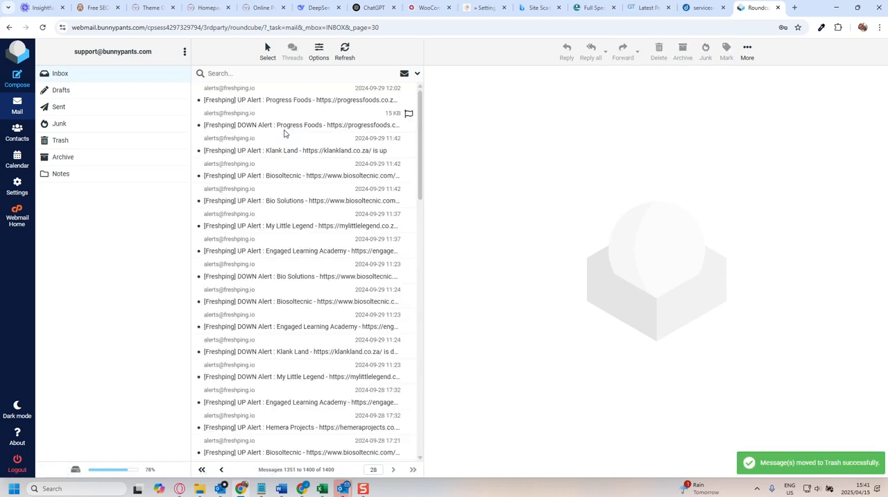
Select all messages on the current inbox page, page 28.
{"action": "left_click", "coordinate": [268, 52]}
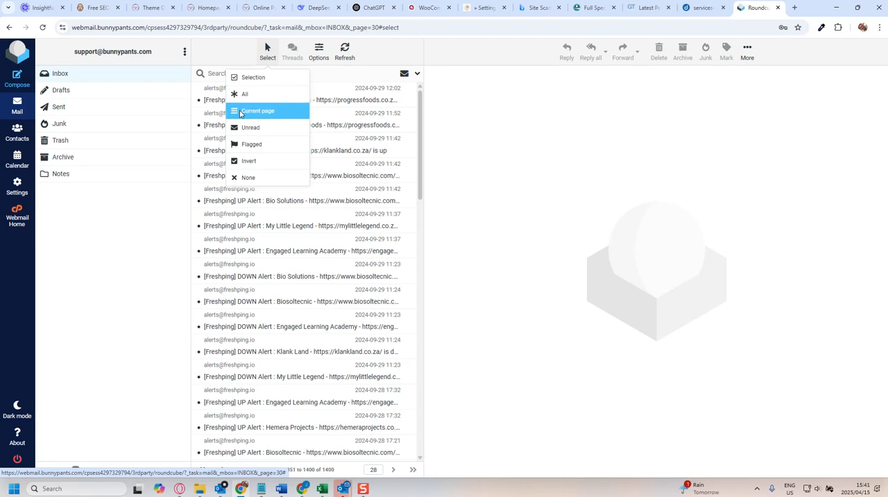
{"action": "left_click", "coordinate": [240, 114]}
{"action": "scroll", "coordinate": [319, 263], "scroll_direction": "down", "scroll_amount": 3}
{"action": "scroll", "coordinate": [320, 157], "scroll_direction": "up", "scroll_amount": 4}
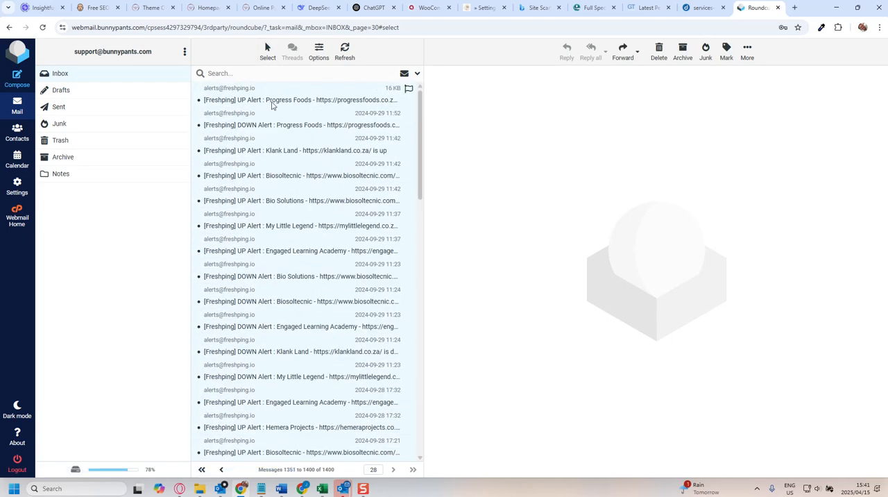
{"action": "left_click", "coordinate": [268, 50]}
{"action": "left_click", "coordinate": [264, 43]}
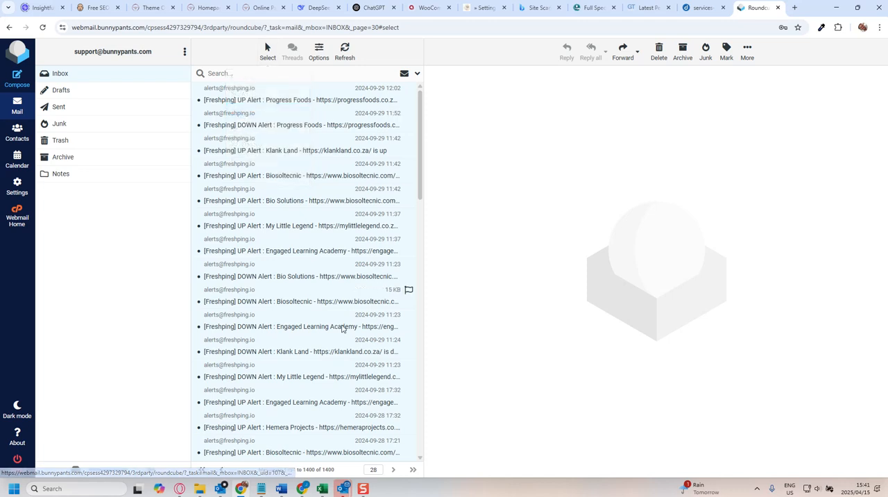
Delete the selected messages on page 28 and all messages on page 27 of the inbox.
{"action": "key", "text": "Delete"}
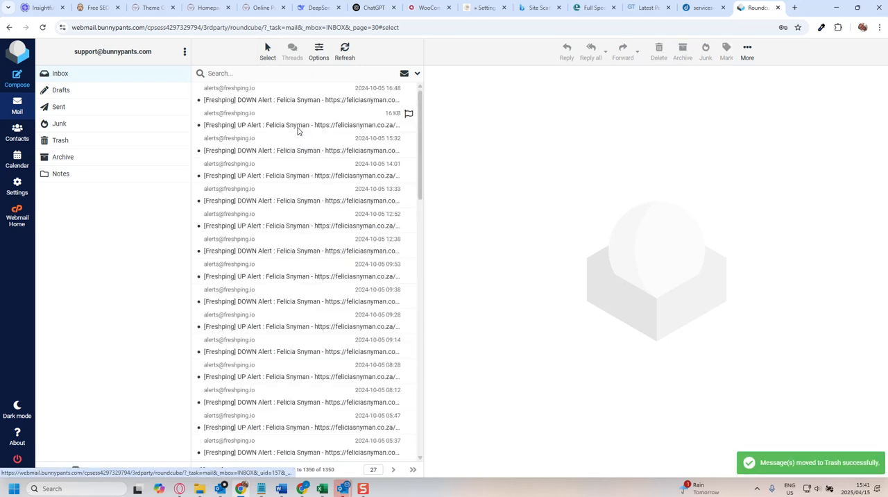
{"action": "left_click", "coordinate": [268, 53]}
{"action": "left_click", "coordinate": [254, 111]}
{"action": "left_click", "coordinate": [660, 54]}
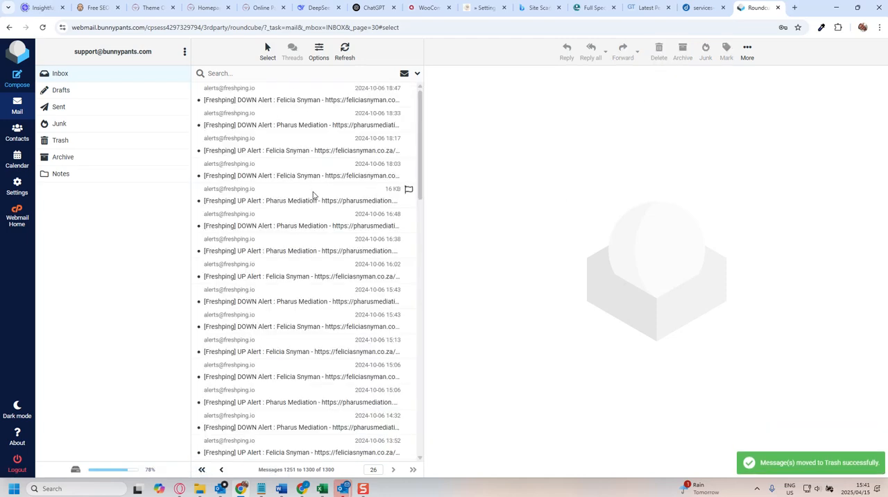
Check the message dates on inbox page 26 and delete all messages on that page.
{"action": "scroll", "coordinate": [313, 194], "scroll_direction": "down", "scroll_amount": 6}
{"action": "scroll", "coordinate": [315, 197], "scroll_direction": "down", "scroll_amount": 3}
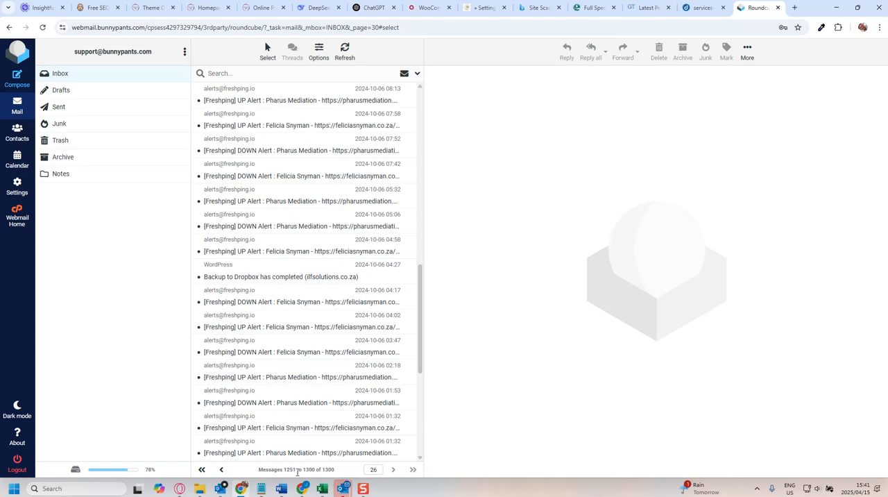
{"action": "scroll", "coordinate": [270, 192], "scroll_direction": "up", "scroll_amount": 5}
{"action": "left_click", "coordinate": [267, 50]}
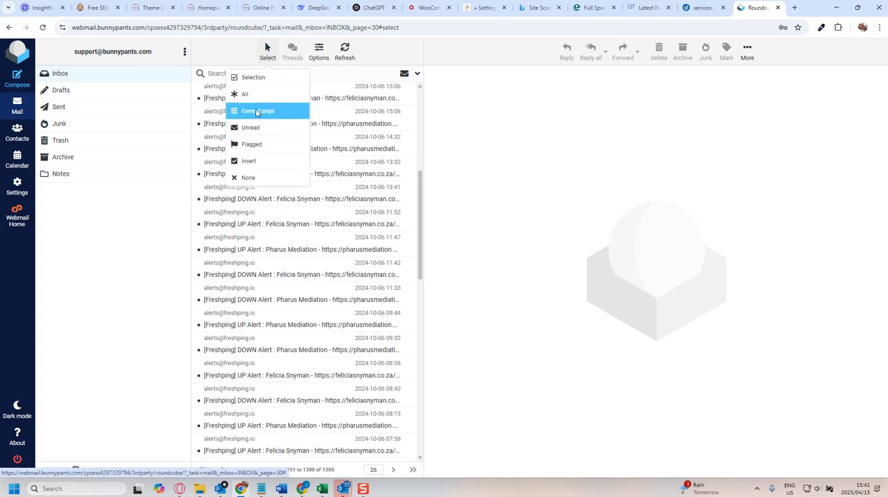
{"action": "left_click", "coordinate": [257, 112]}
{"action": "left_click", "coordinate": [659, 52]}
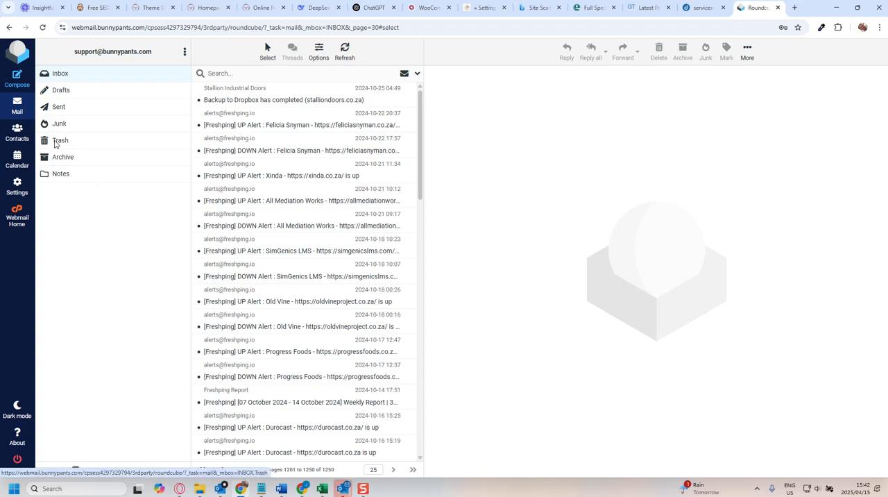
Permanently delete all messages in the Trash folder and return to the inbox.
{"action": "left_click", "coordinate": [56, 141]}
{"action": "left_click", "coordinate": [268, 52]}
{"action": "left_click", "coordinate": [248, 95]}
{"action": "left_click", "coordinate": [660, 51]}
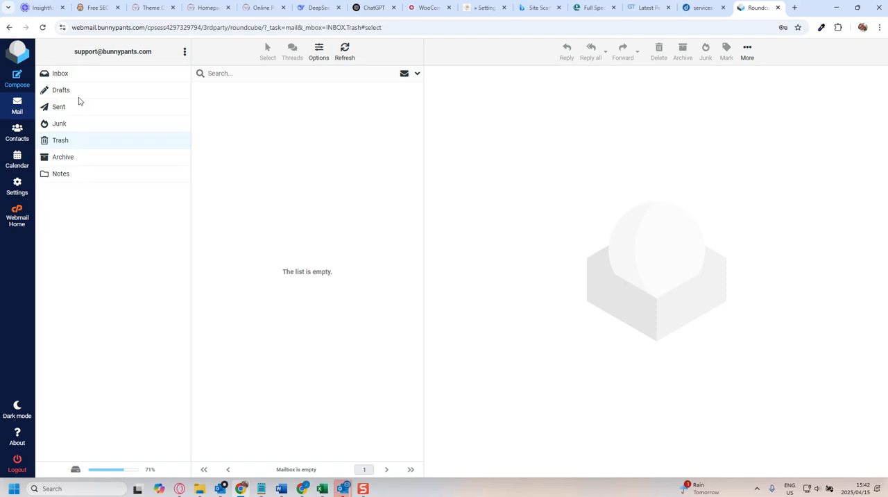
{"action": "left_click", "coordinate": [65, 79]}
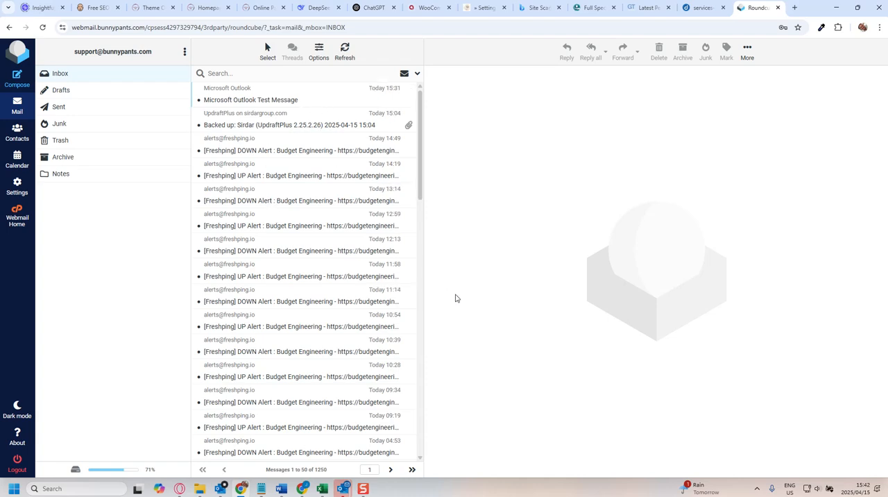
Switch to Outlook, go to the oldest messages in the support inbox and widen the Received column to show full dates.
{"action": "mouse_move", "coordinate": [347, 490]}
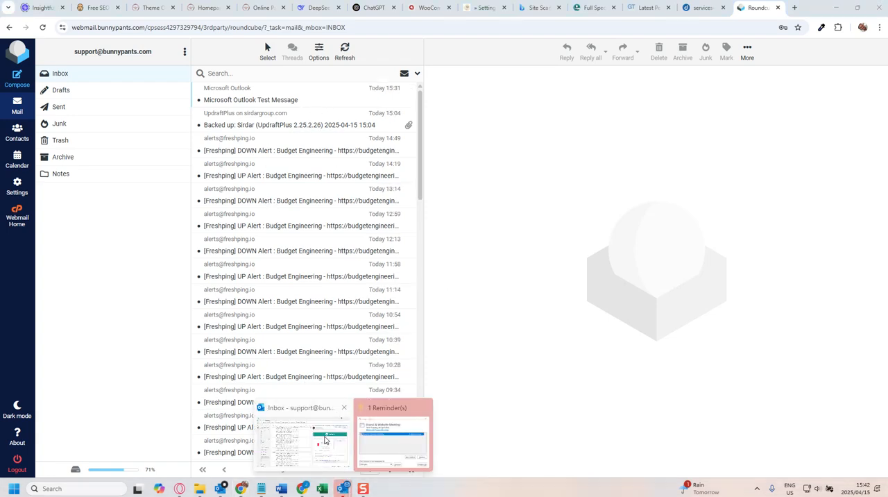
{"action": "left_click", "coordinate": [326, 439]}
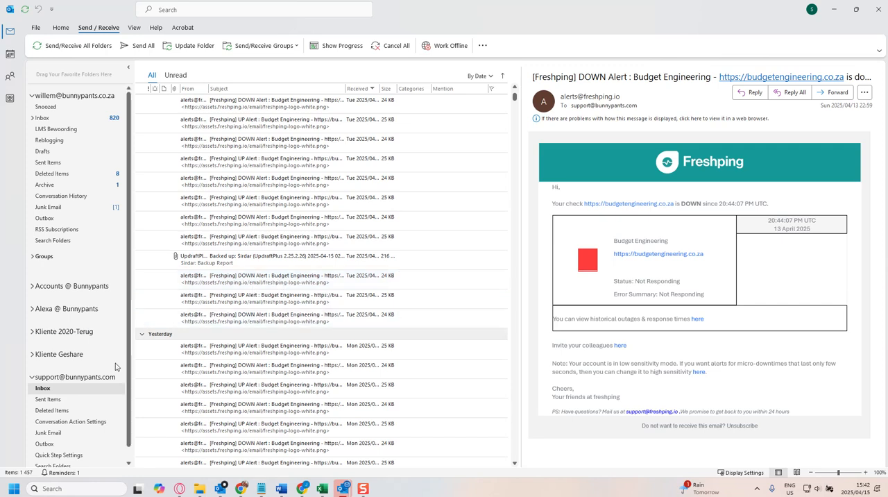
{"action": "scroll", "coordinate": [247, 335], "scroll_direction": "down", "scroll_amount": 5}
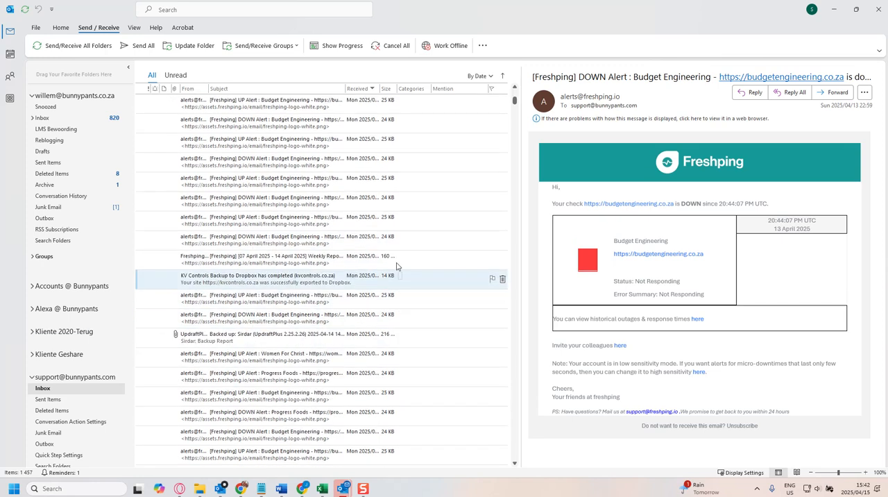
{"action": "left_click_drag", "start_coordinate": [515, 104], "coordinate": [515, 456]}
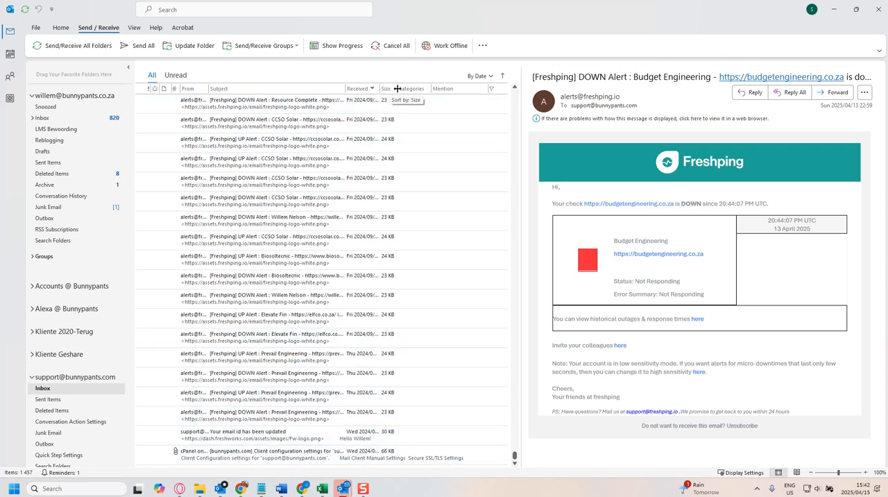
{"action": "left_click_drag", "start_coordinate": [397, 88], "coordinate": [436, 89]}
{"action": "left_click_drag", "start_coordinate": [383, 90], "coordinate": [455, 89]}
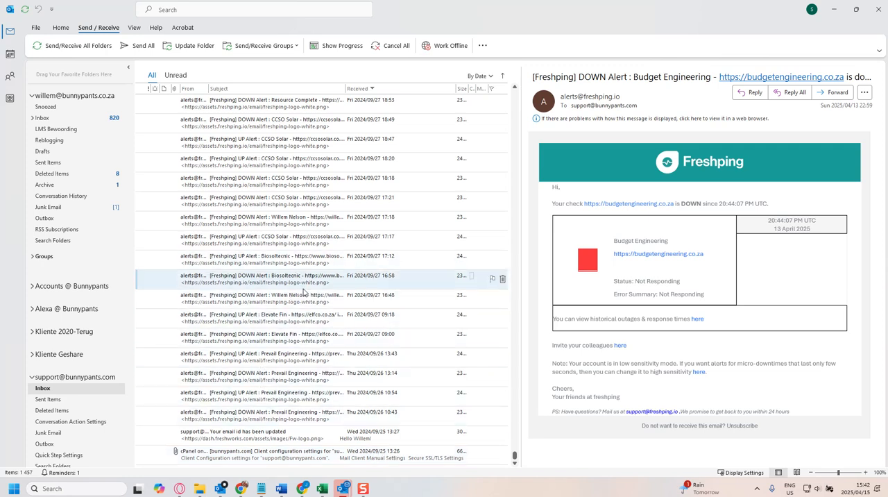
Send and receive mail for all folders and open the oldest message, the cPanel client configuration email.
{"action": "left_click", "coordinate": [70, 45]}
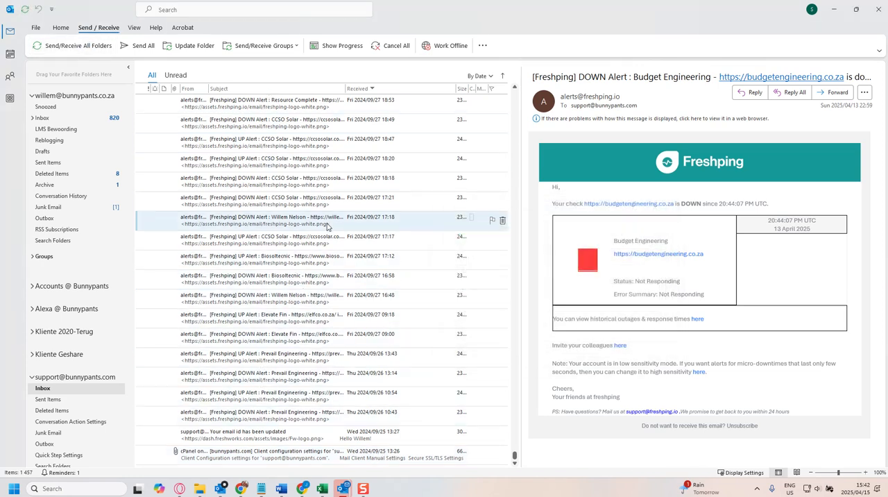
{"action": "left_click", "coordinate": [317, 454]}
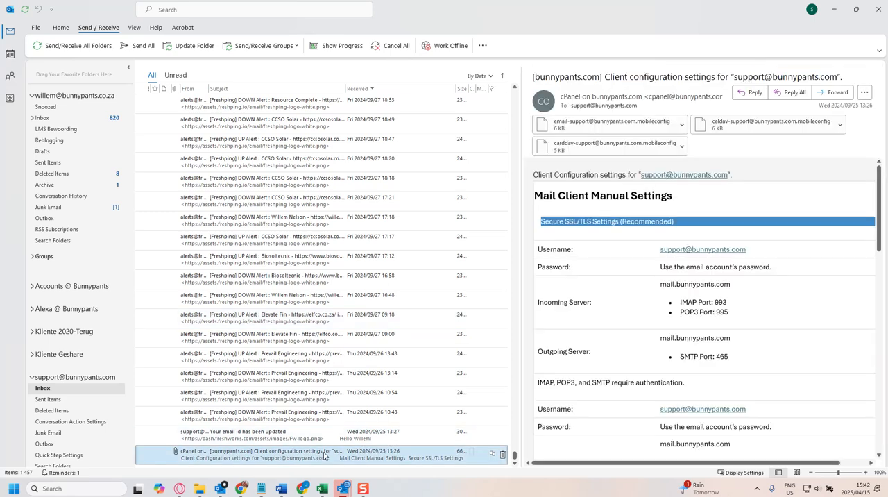
Switch to webmail in Chrome and open the oldest remaining message at the end of the last inbox page.
{"action": "left_click", "coordinate": [241, 488]}
{"action": "left_click", "coordinate": [412, 470]}
{"action": "scroll", "coordinate": [313, 349], "scroll_direction": "down", "scroll_amount": 10}
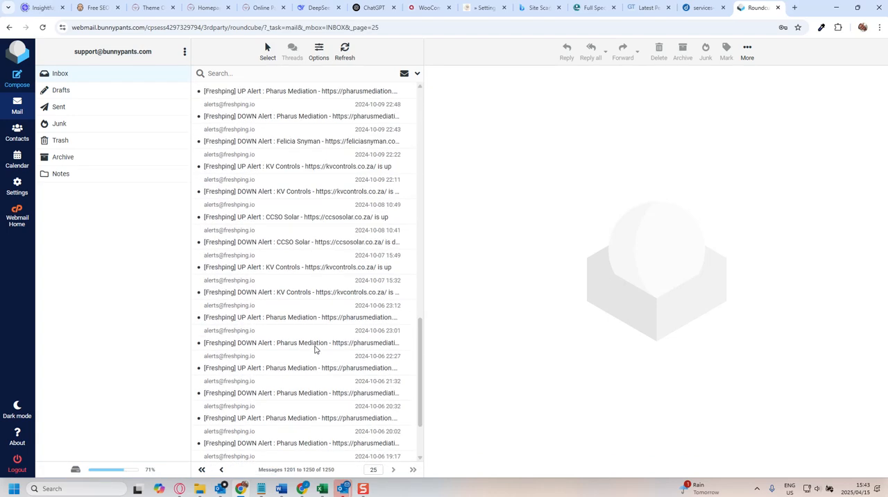
{"action": "scroll", "coordinate": [316, 349], "scroll_direction": "down", "scroll_amount": 3}
{"action": "left_click", "coordinate": [368, 452]}
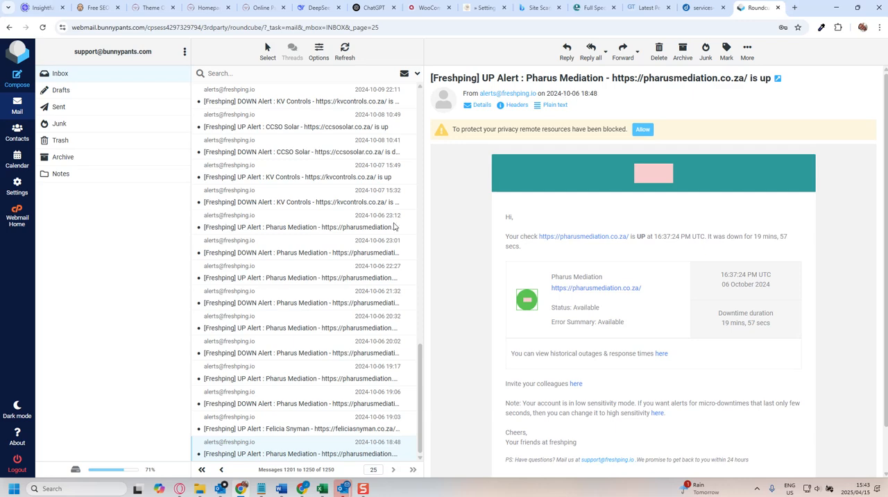
Switch to Outlook, review the support account's POP settings for leaving messages on the server, and close the settings.
{"action": "mouse_move", "coordinate": [344, 491]}
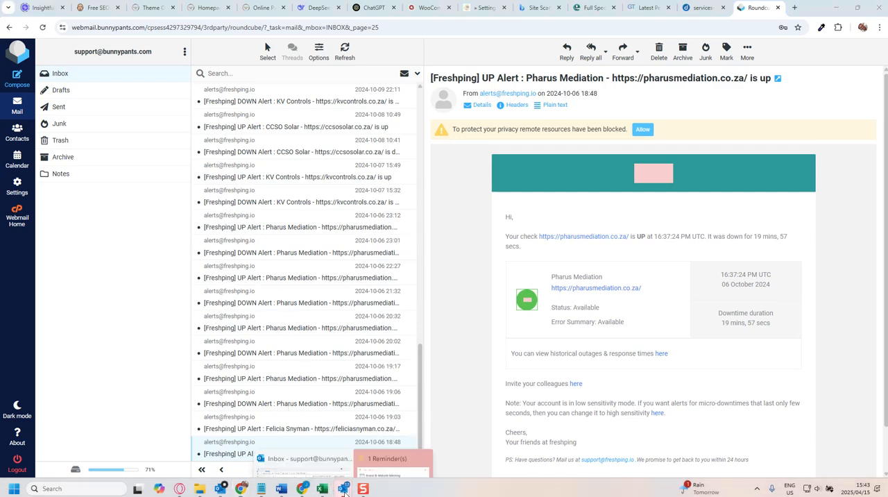
{"action": "left_click", "coordinate": [339, 458]}
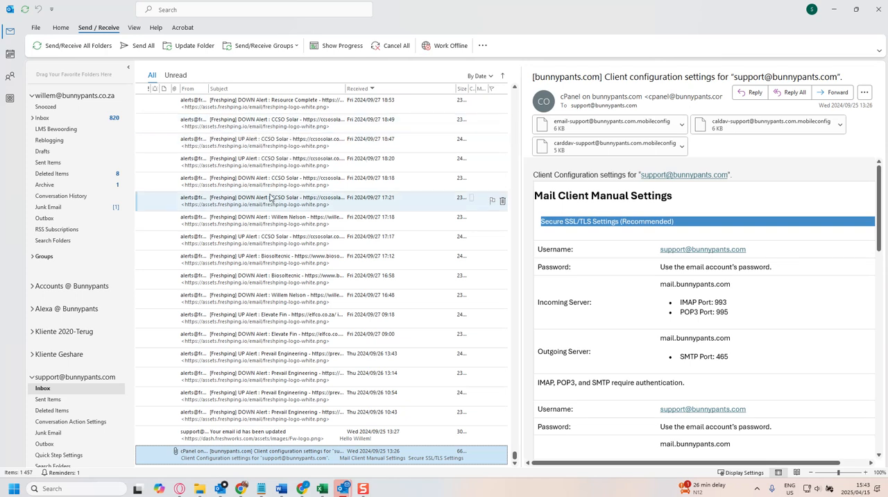
{"action": "left_click", "coordinate": [36, 28]}
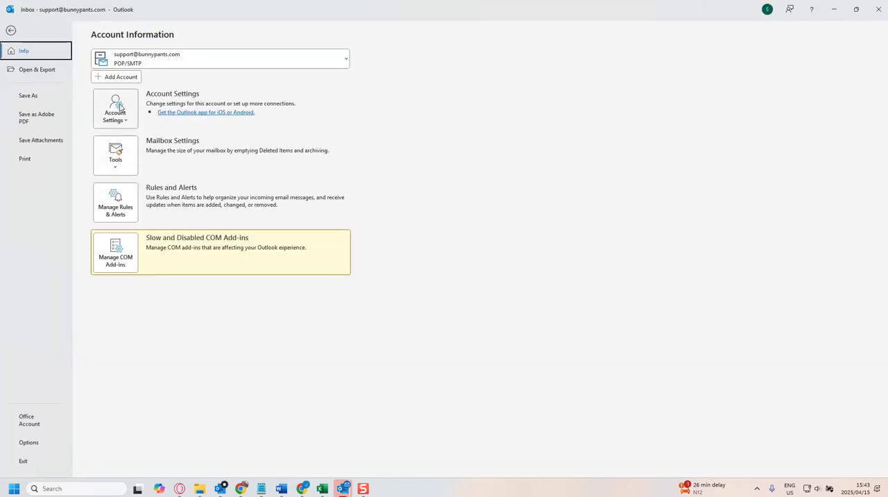
{"action": "left_click", "coordinate": [124, 110]}
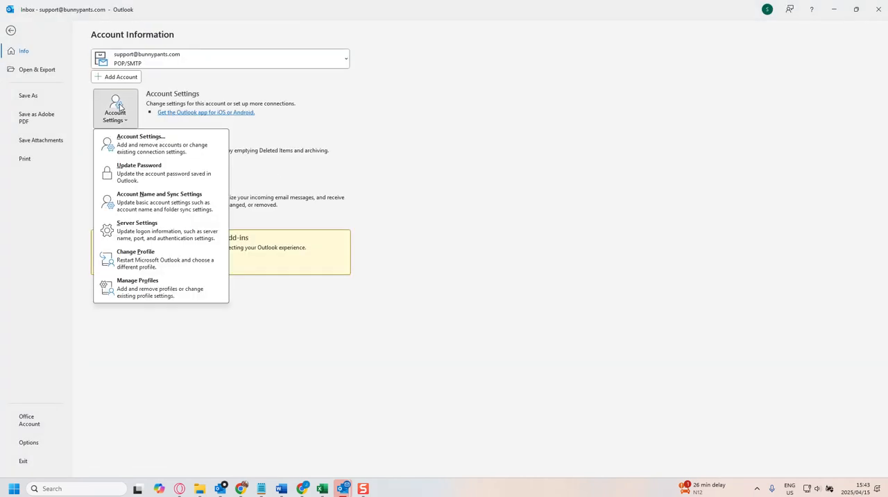
{"action": "left_click", "coordinate": [137, 146]}
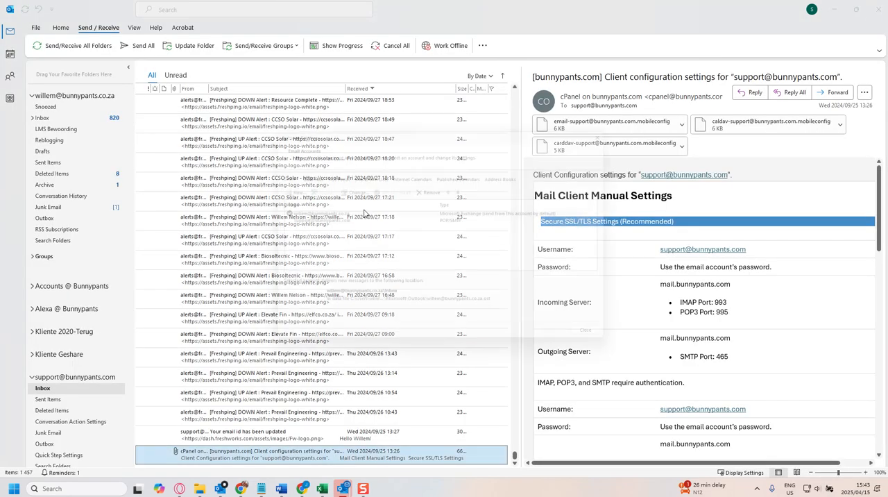
{"action": "left_click", "coordinate": [302, 221]}
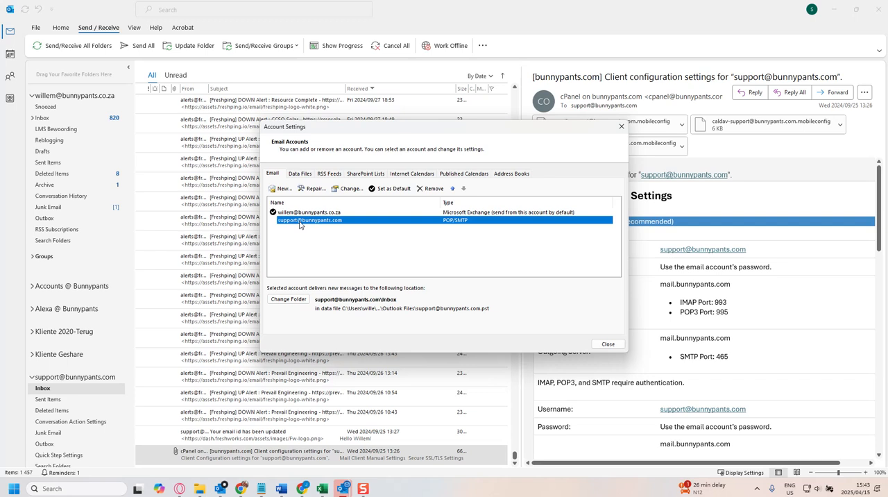
{"action": "double_click", "coordinate": [300, 220]}
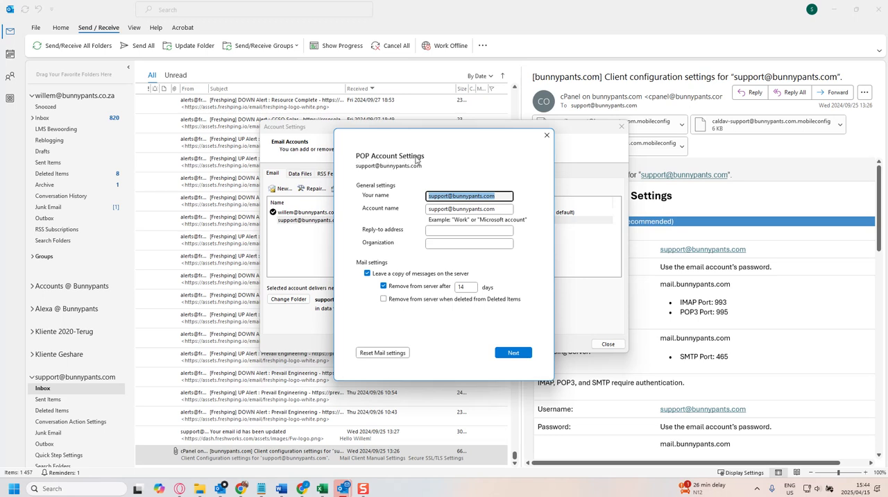
{"action": "left_click", "coordinate": [547, 134]}
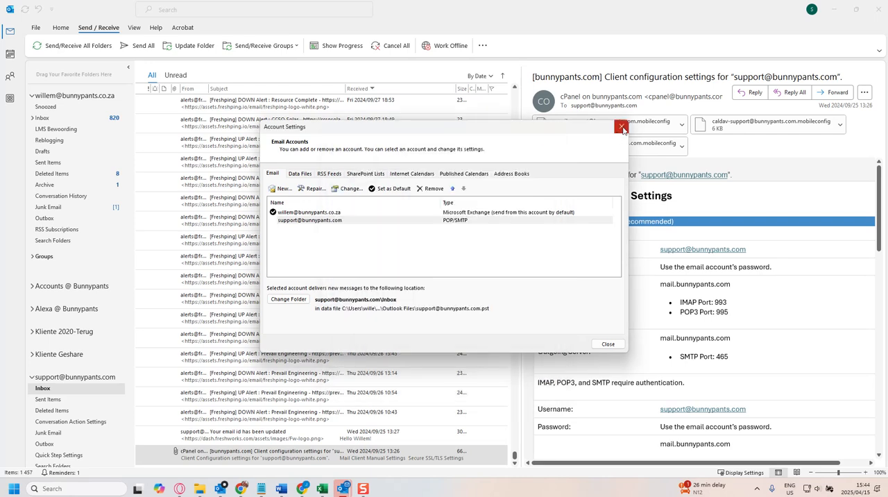
{"action": "left_click", "coordinate": [621, 126]}
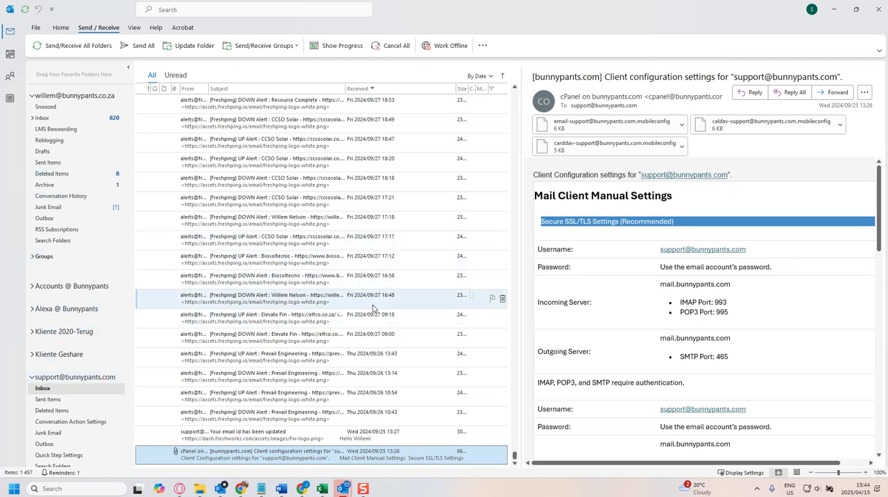
Reopen the support account's POP settings from the email accounts list, check them again and close them.
{"action": "left_click", "coordinate": [36, 29]}
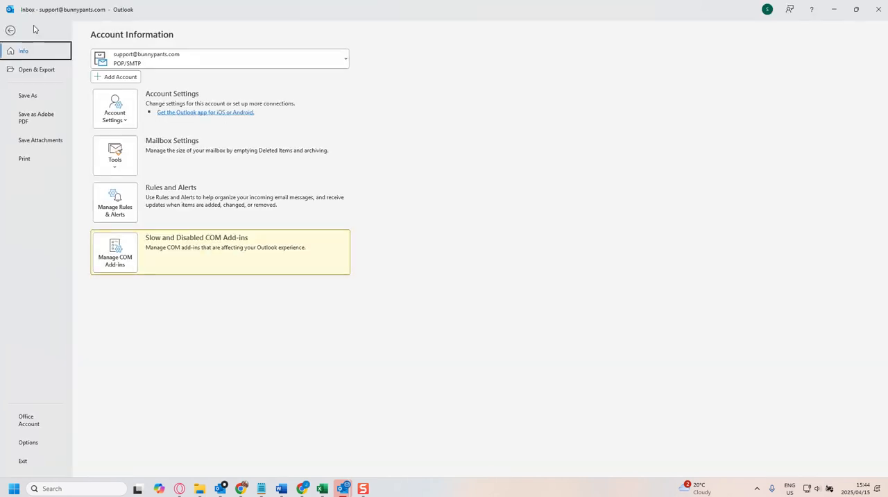
{"action": "left_click", "coordinate": [118, 111]}
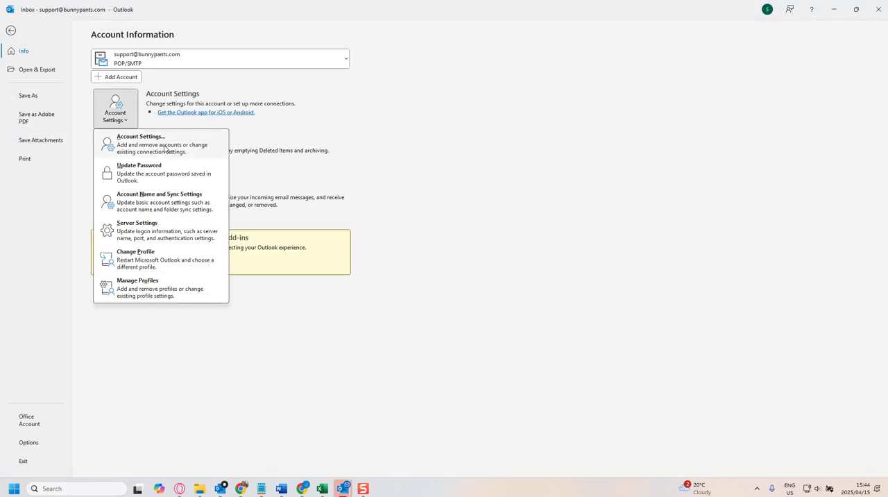
{"action": "left_click", "coordinate": [146, 140]}
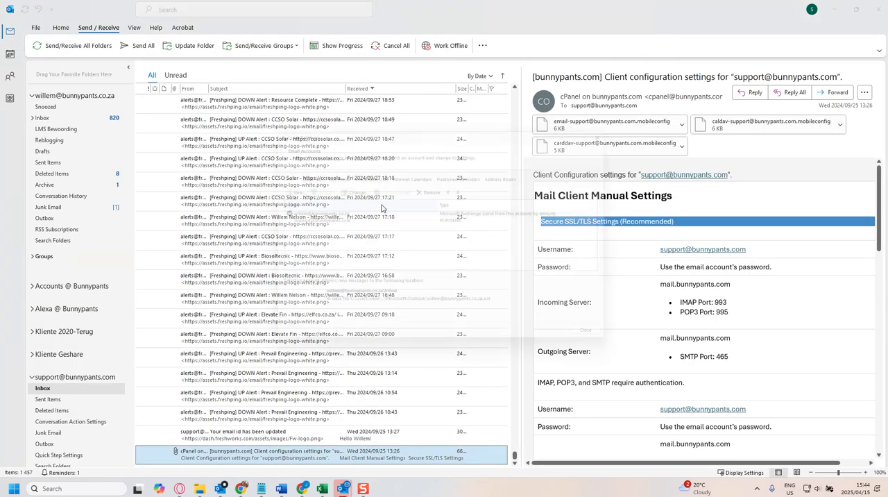
{"action": "double_click", "coordinate": [289, 221]}
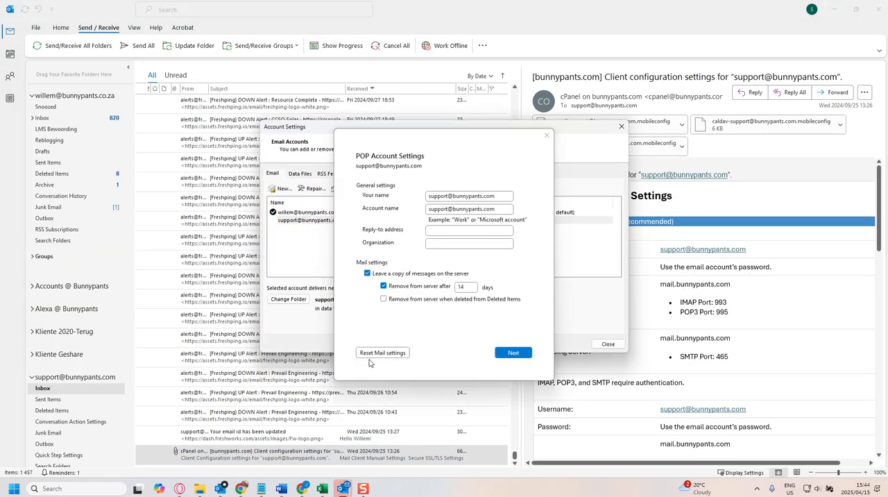
{"action": "left_click", "coordinate": [500, 355]}
{"action": "left_click", "coordinate": [545, 139]}
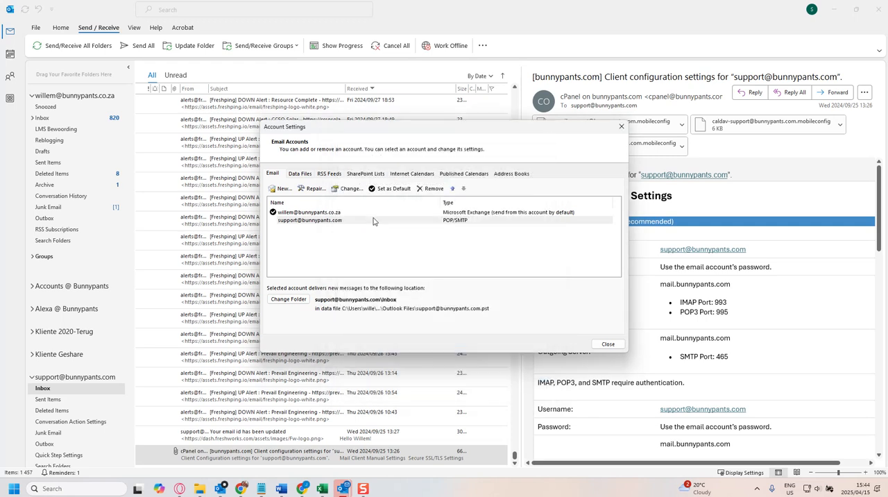
Open the folder containing the support account's .pst data file, check the file's size, and close the folder and account settings.
{"action": "left_click", "coordinate": [300, 175]}
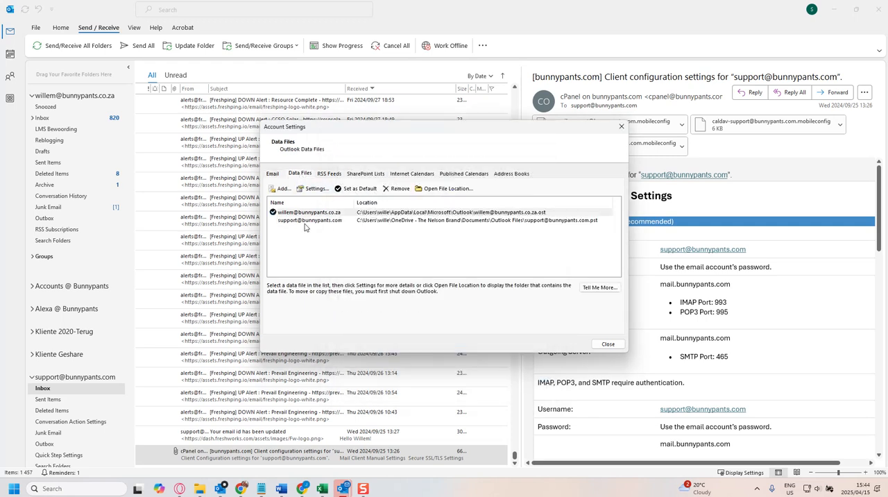
{"action": "left_click", "coordinate": [299, 221]}
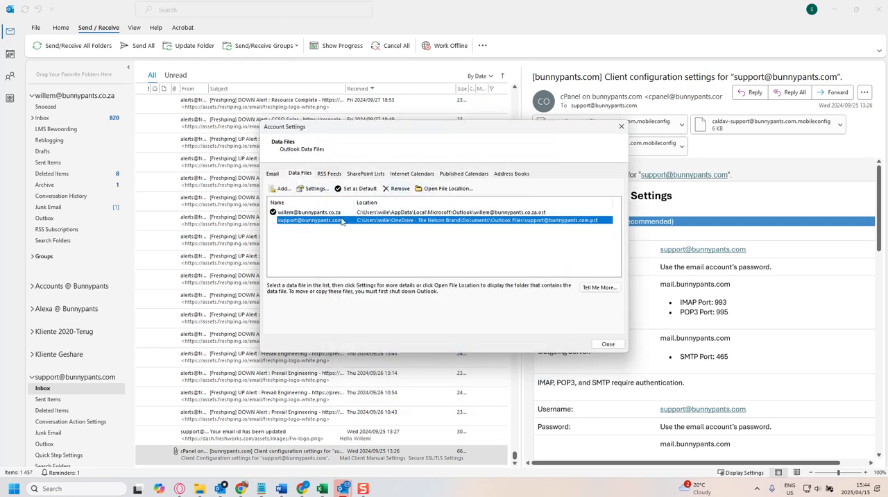
{"action": "left_click", "coordinate": [438, 189]}
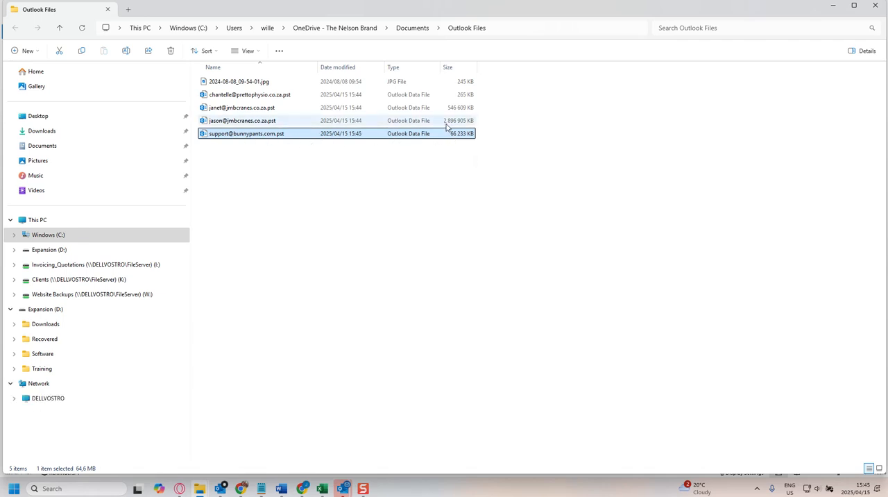
{"action": "left_click", "coordinate": [876, 5]}
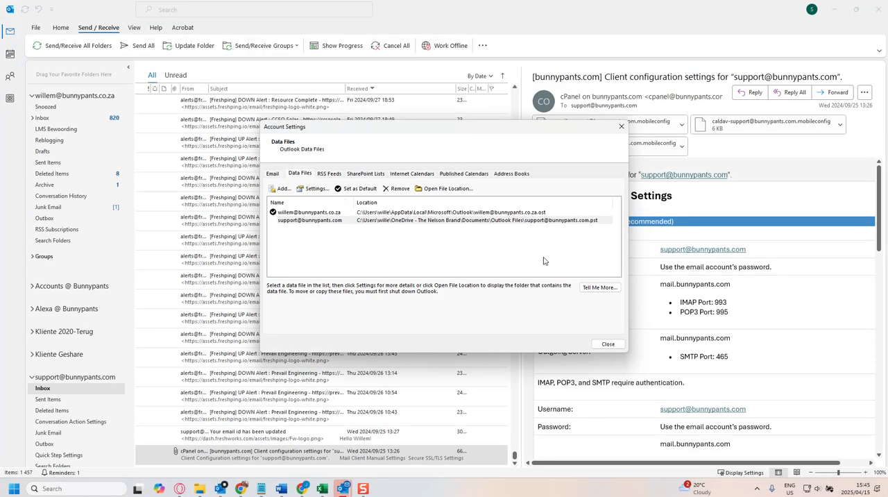
{"action": "left_click", "coordinate": [622, 127]}
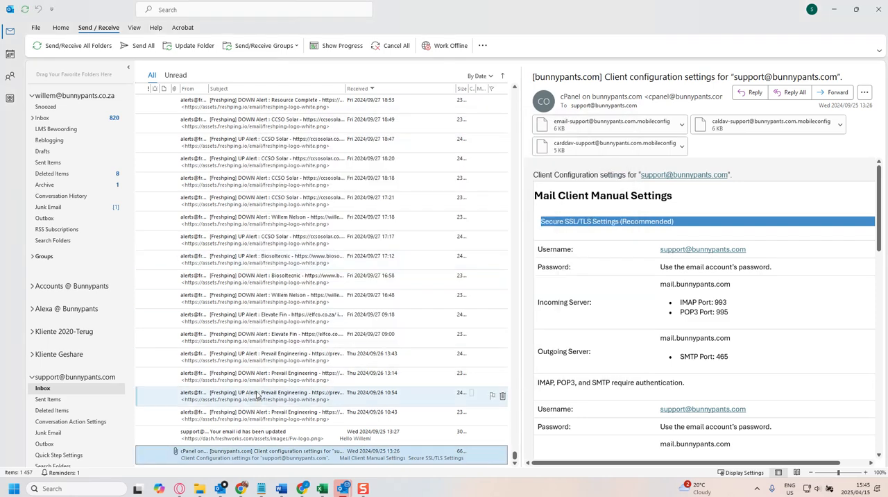
Open the CCSO Solar UP alert received 2024/09/27 17:17 and browse the neighbouring old messages.
{"action": "left_click", "coordinate": [270, 240]}
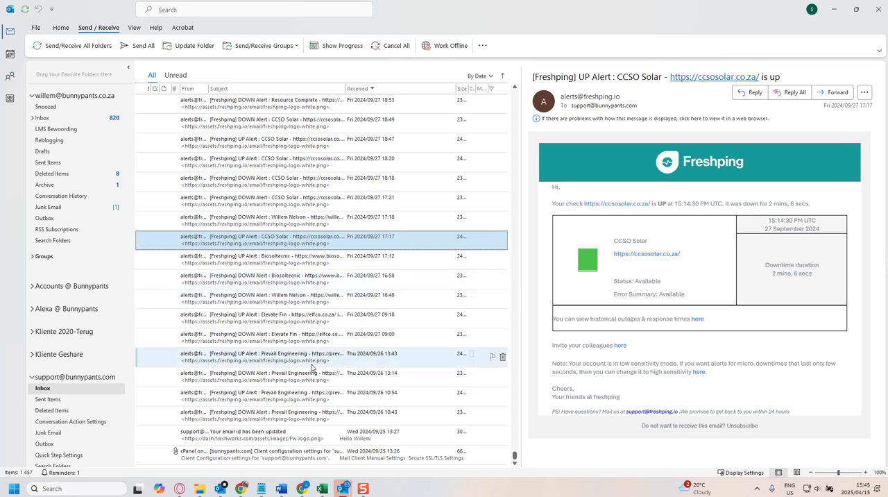
{"action": "scroll", "coordinate": [316, 375], "scroll_direction": "up", "scroll_amount": 10}
{"action": "scroll", "coordinate": [312, 361], "scroll_direction": "up", "scroll_amount": 5}
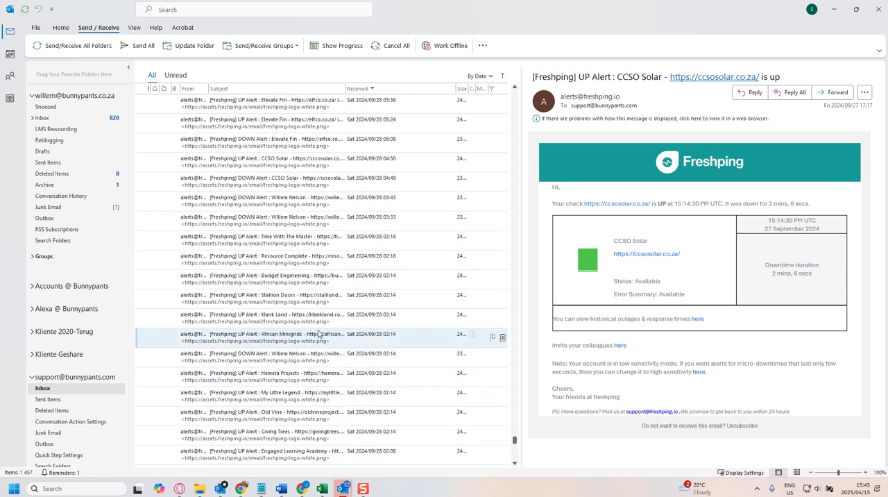